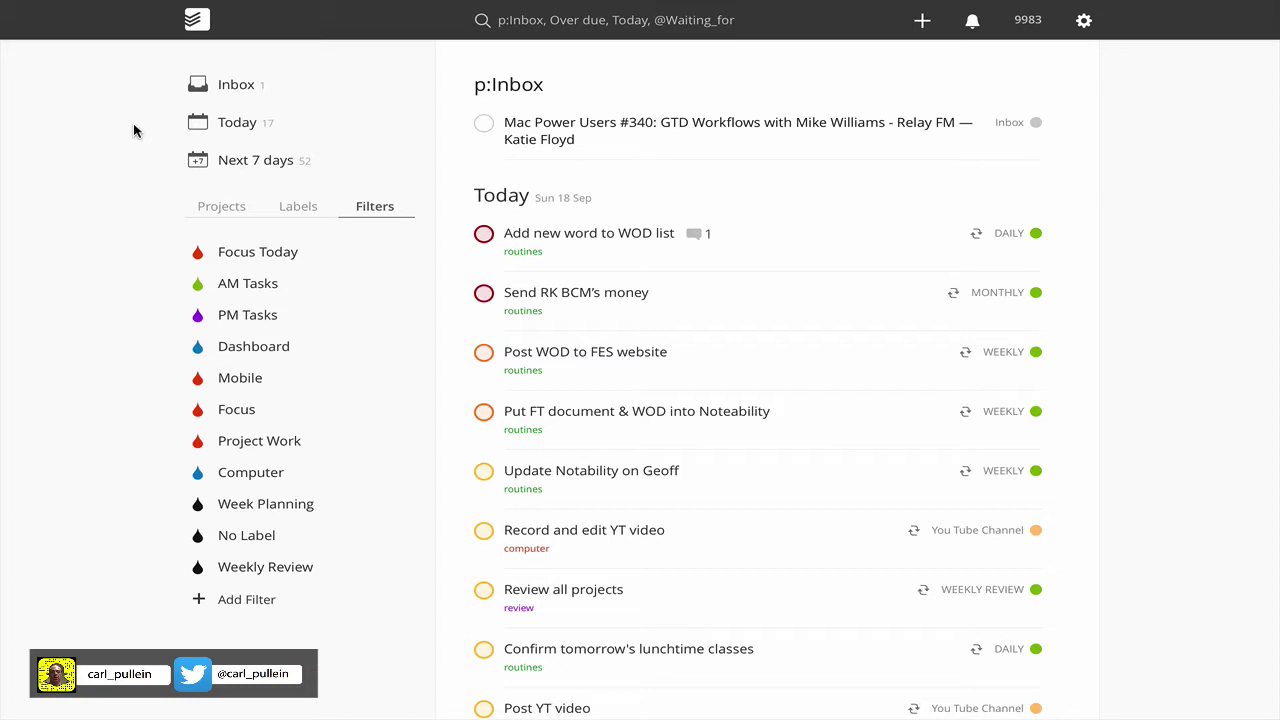
- Switch the sidebar to list projects (TICKLER, ROUTINES, WORK, HOME, etc.) instead of filters
{"action": "left_click", "coordinate": [232, 207]}
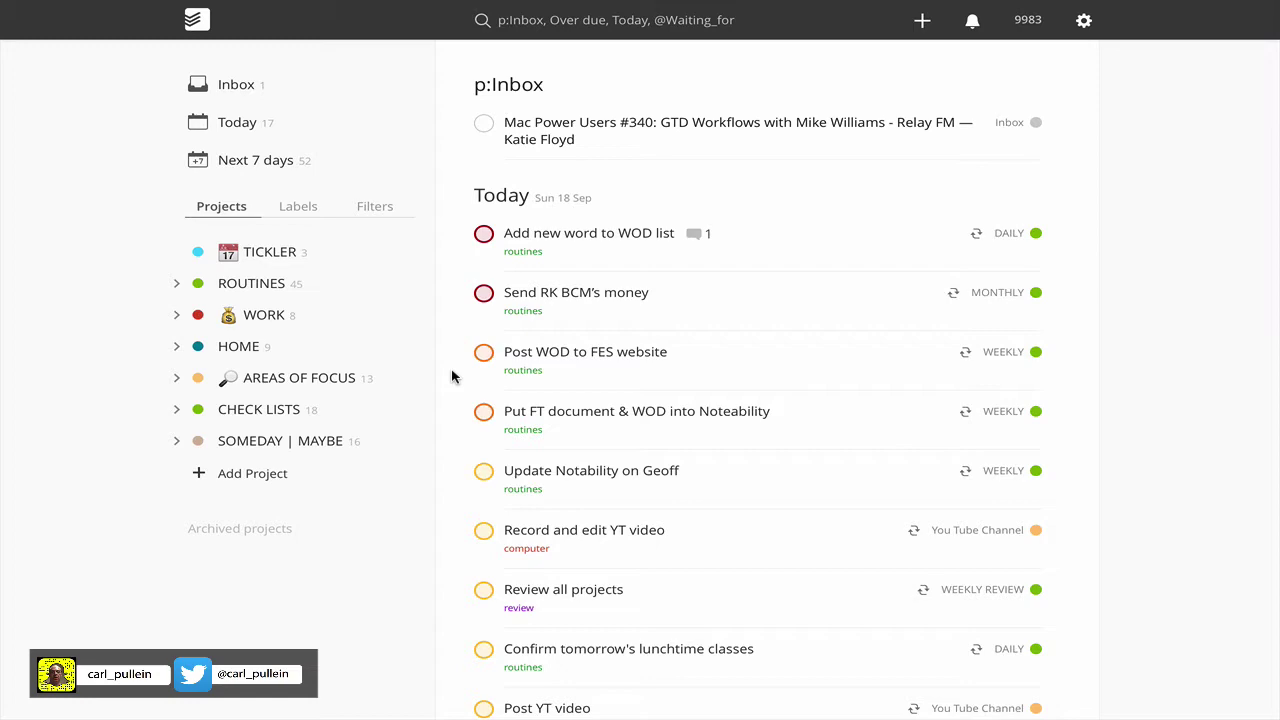
{"action": "scroll", "coordinate": [452, 376], "scroll_direction": "down", "scroll_amount": 8}
{"action": "scroll", "coordinate": [452, 372], "scroll_direction": "up", "scroll_amount": 8}
{"action": "scroll", "coordinate": [1070, 268], "scroll_direction": "down", "scroll_amount": 5}
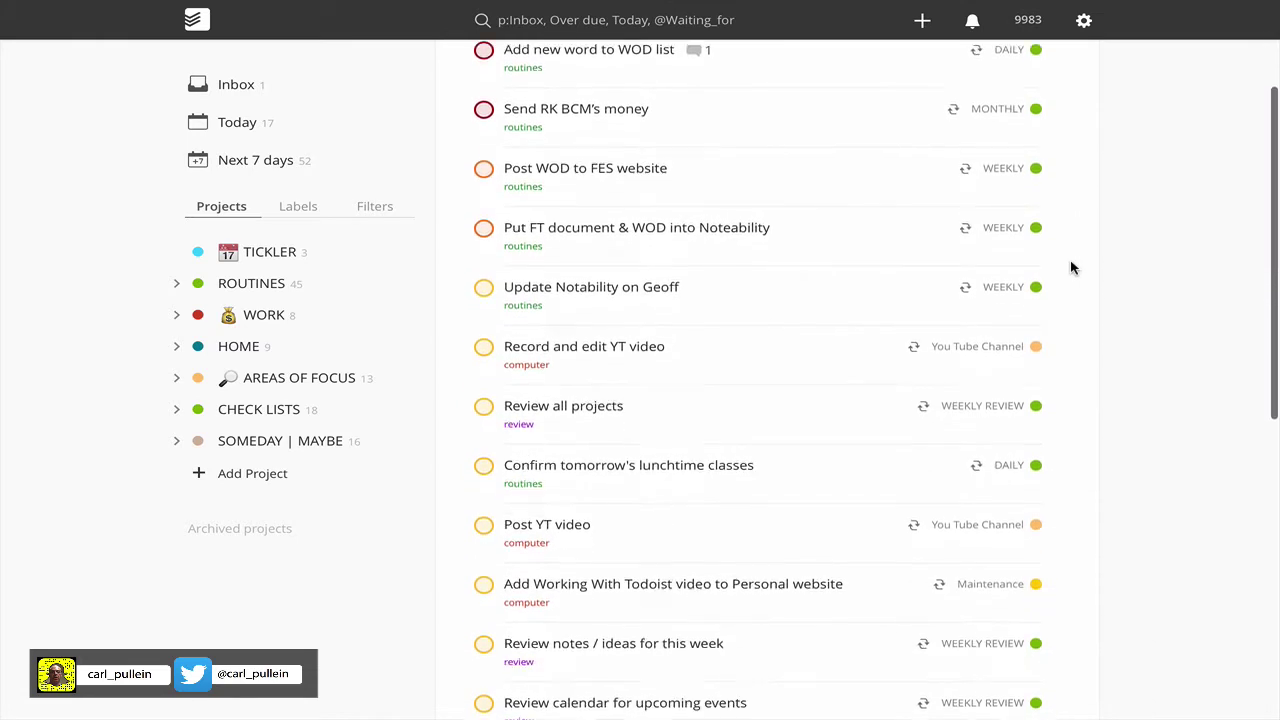
{"action": "scroll", "coordinate": [1070, 268], "scroll_direction": "up", "scroll_amount": 5}
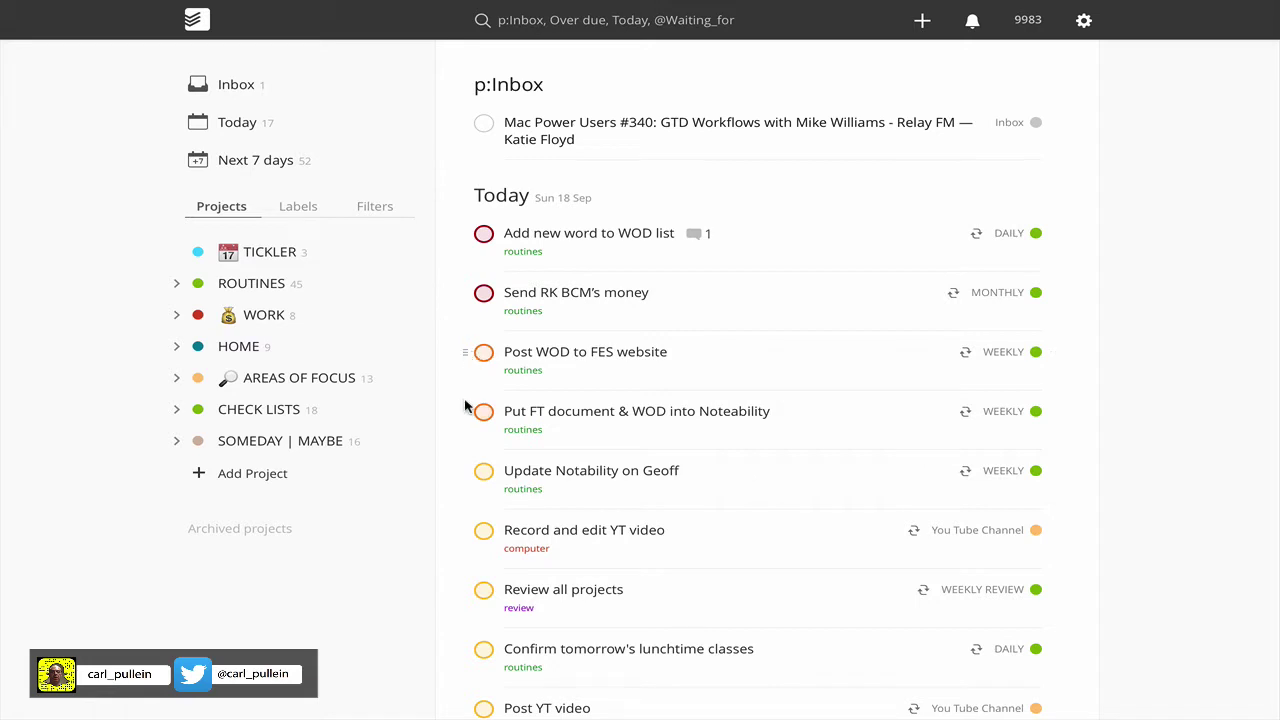
{"action": "scroll", "coordinate": [466, 402], "scroll_direction": "down", "scroll_amount": 1}
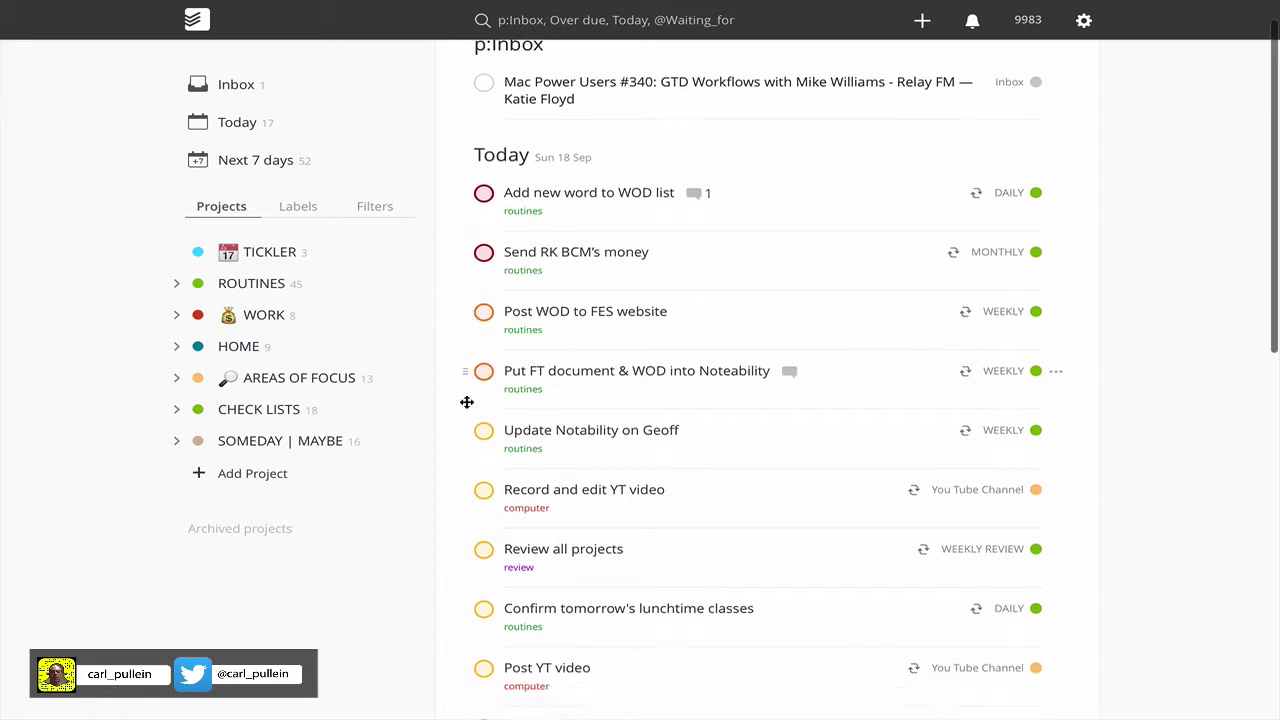
{"action": "scroll", "coordinate": [466, 402], "scroll_direction": "down", "scroll_amount": 4}
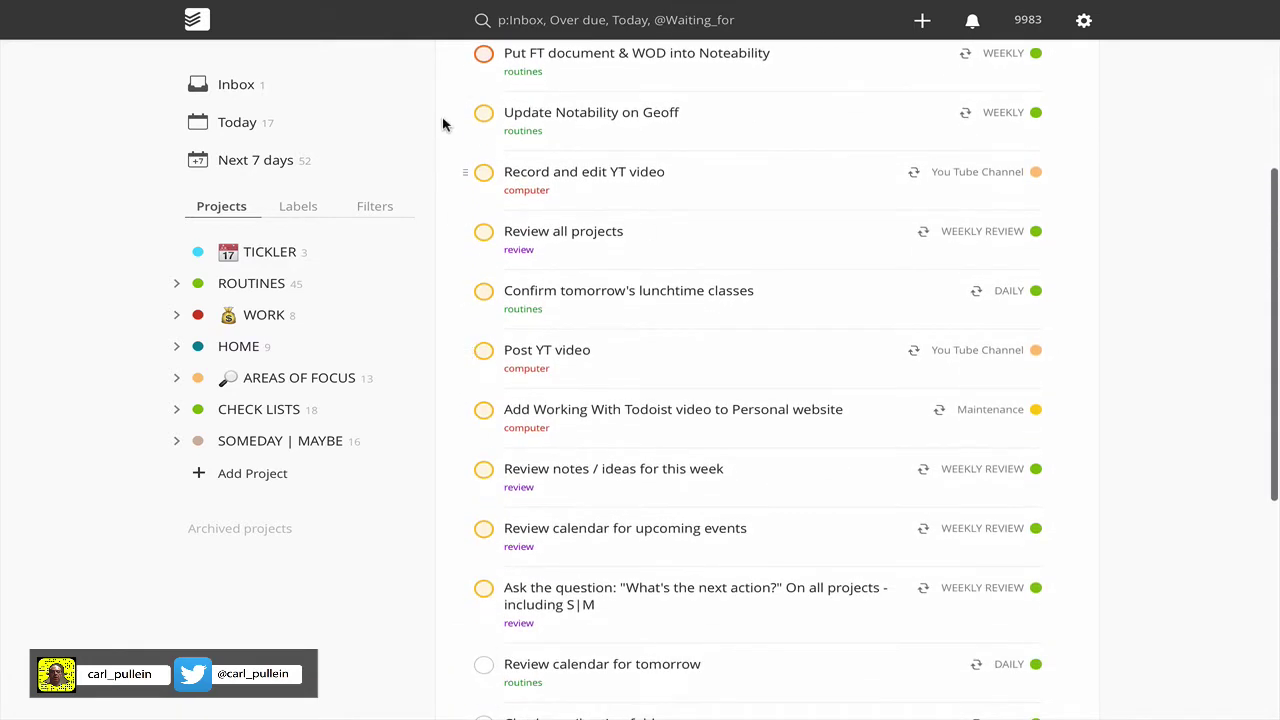
{"action": "scroll", "coordinate": [466, 457], "scroll_direction": "down", "scroll_amount": 4}
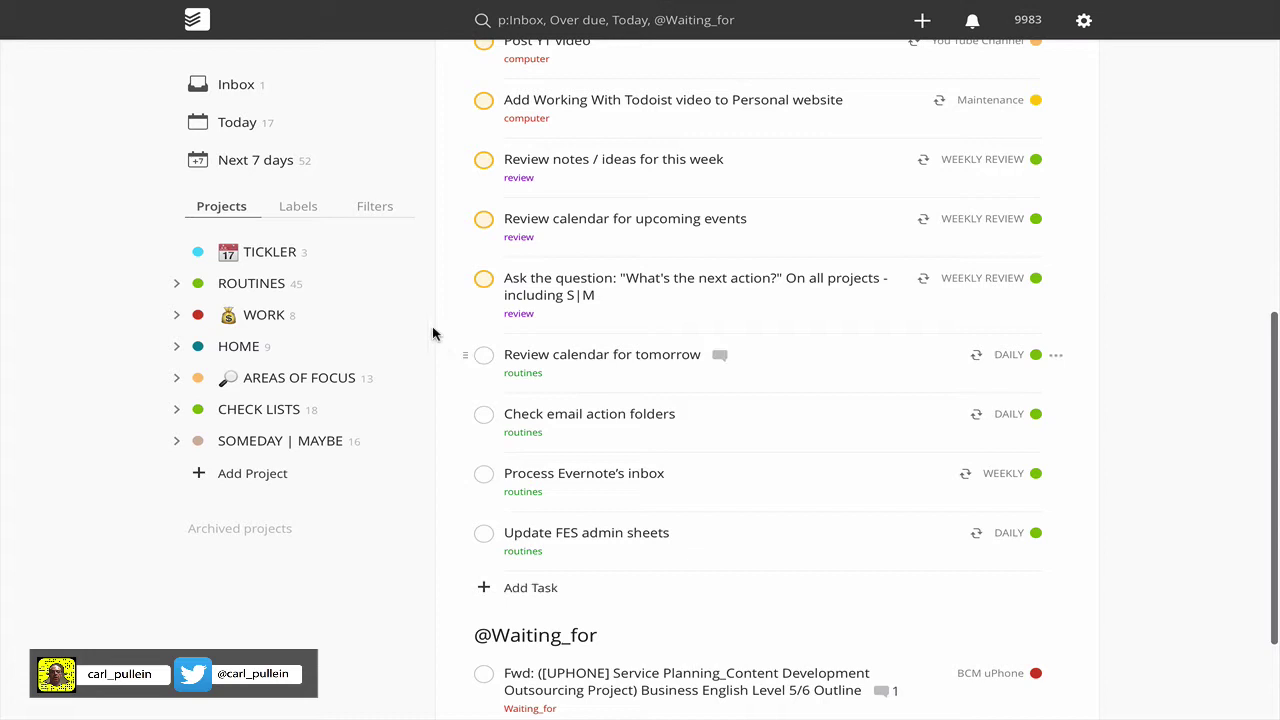
- Show saved filters, view AM Tasks, then open PM Tasks and browse its p1–p3 tasks
{"action": "left_click", "coordinate": [370, 210]}
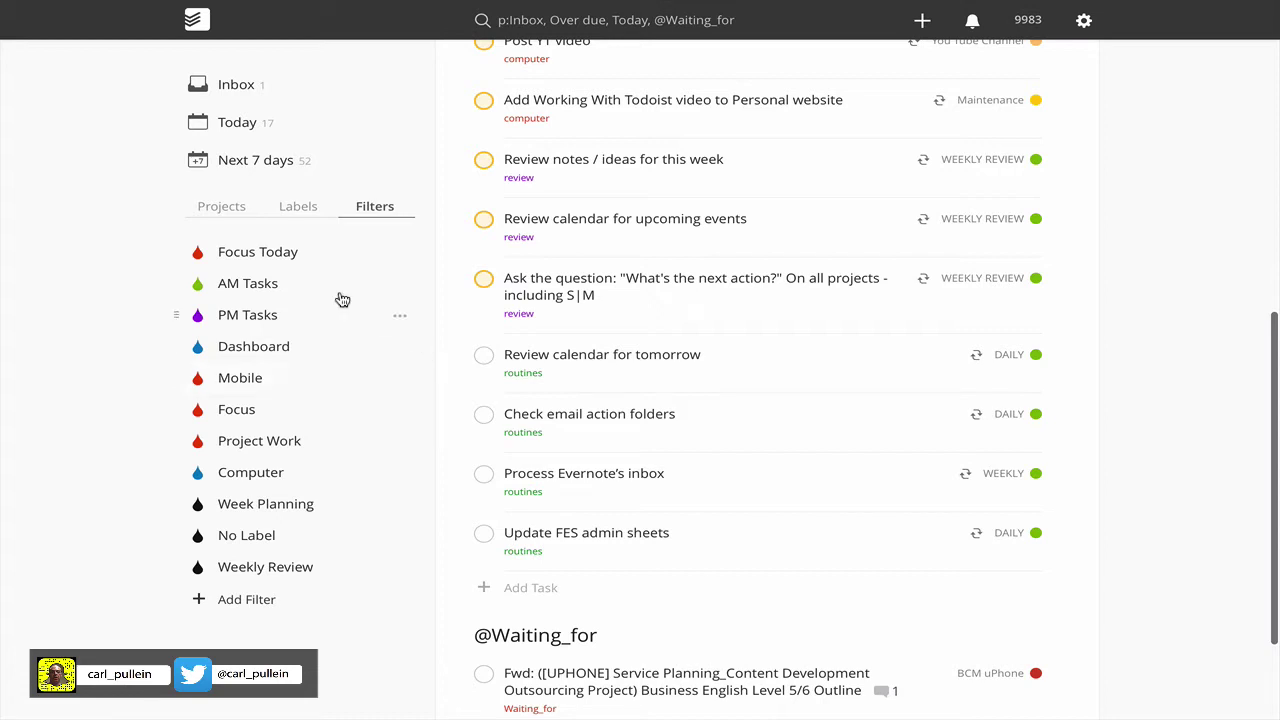
{"action": "left_click", "coordinate": [268, 284]}
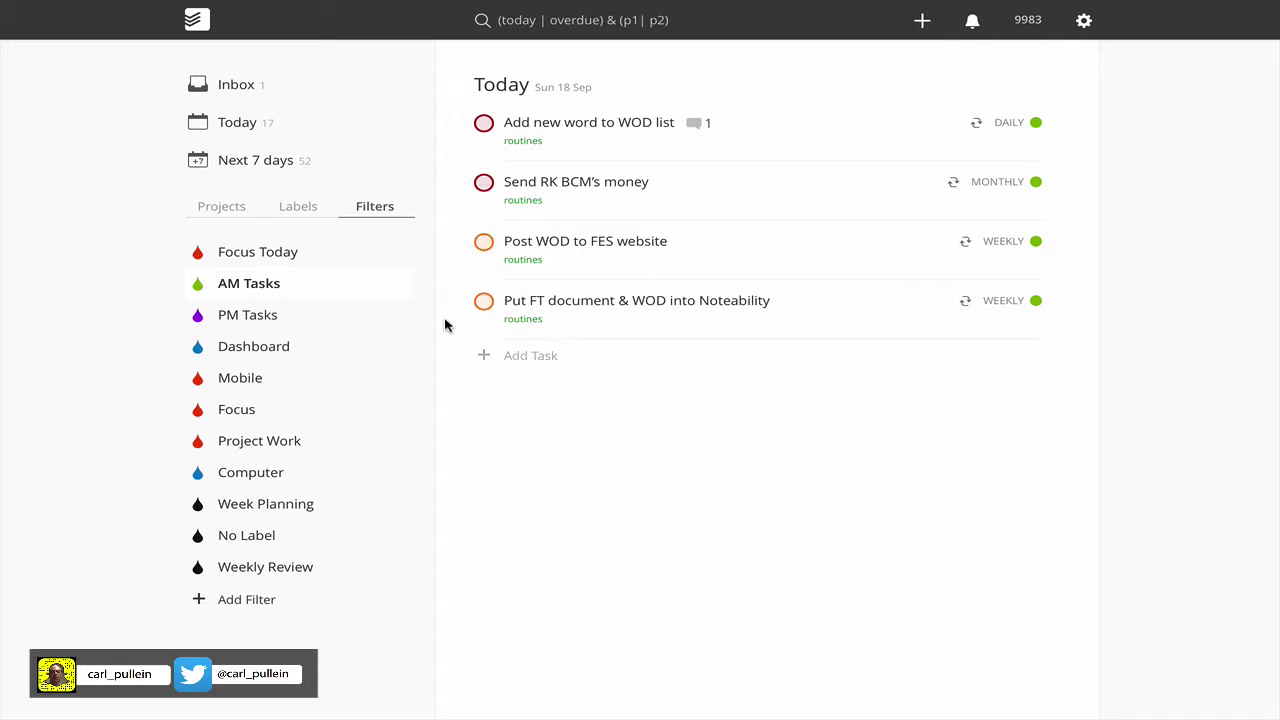
{"action": "left_click", "coordinate": [268, 328]}
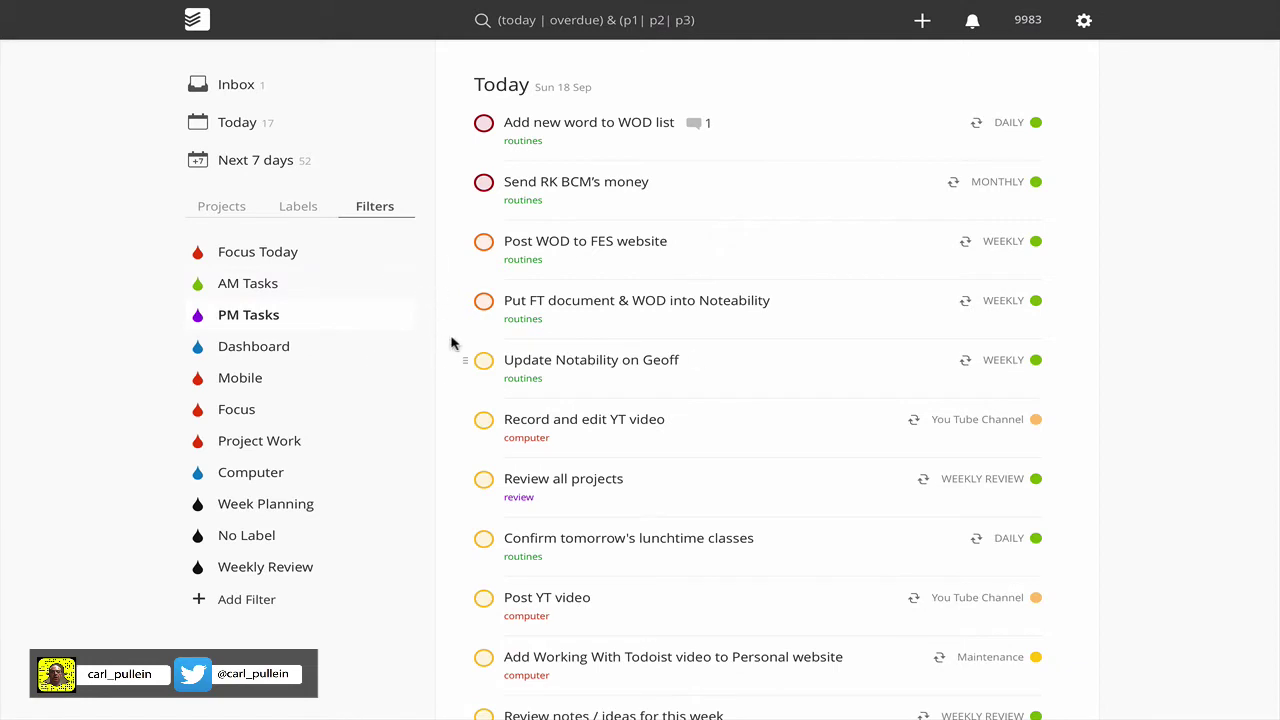
{"action": "scroll", "coordinate": [460, 362], "scroll_direction": "down", "scroll_amount": 1}
{"action": "scroll", "coordinate": [435, 64], "scroll_direction": "up", "scroll_amount": 1}
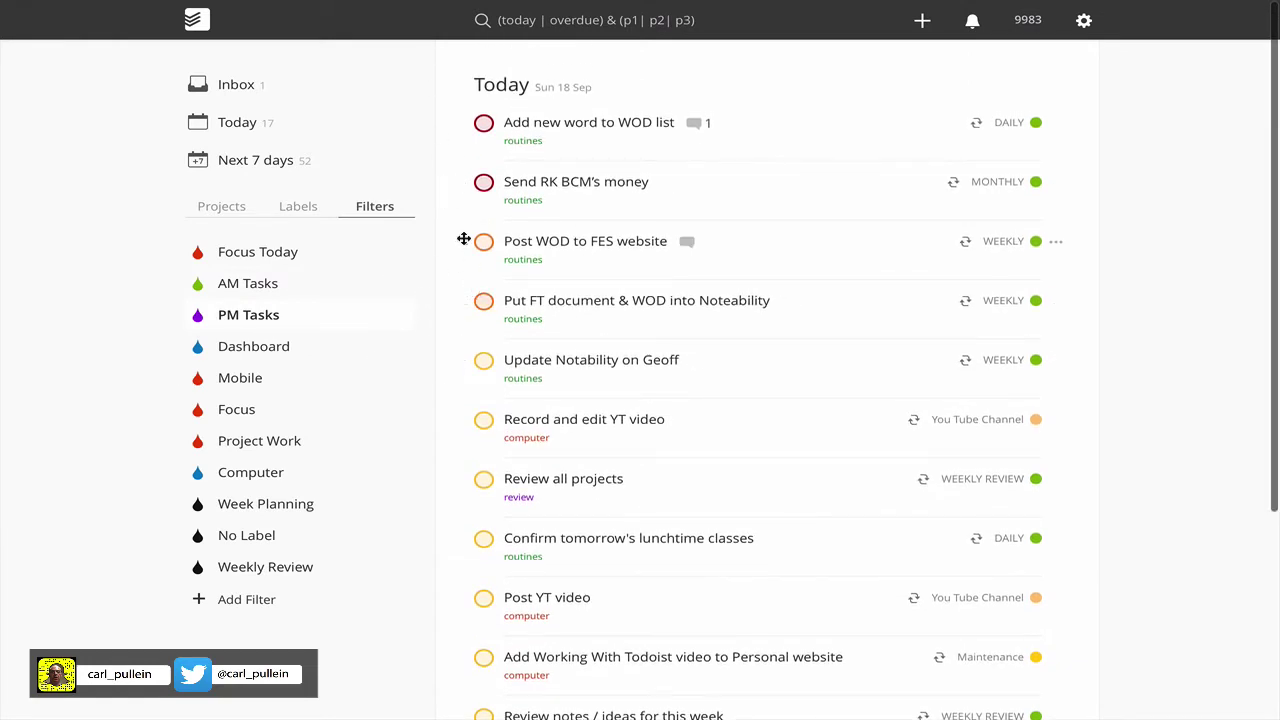
{"action": "scroll", "coordinate": [464, 238], "scroll_direction": "down", "scroll_amount": 3}
{"action": "scroll", "coordinate": [464, 238], "scroll_direction": "down", "scroll_amount": 3}
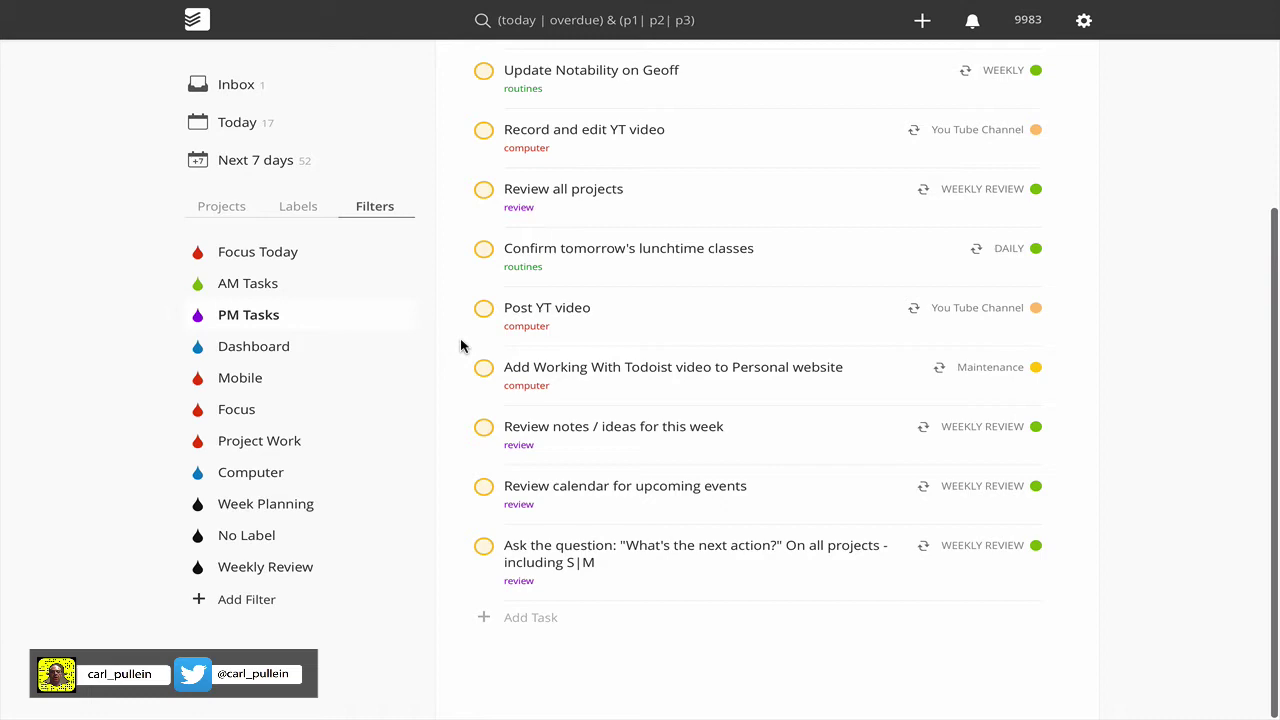
- View the Today list of today's and overdue tasks
{"action": "left_click", "coordinate": [244, 130]}
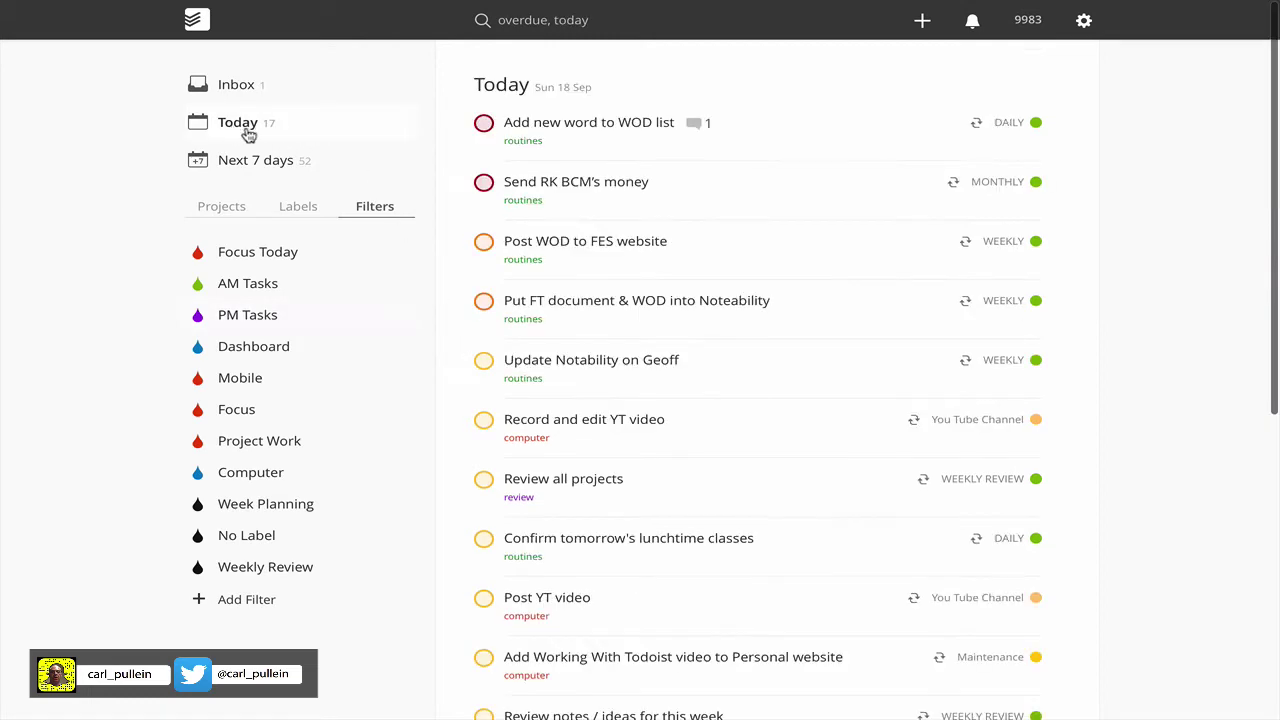
{"action": "scroll", "coordinate": [454, 286], "scroll_direction": "down", "scroll_amount": 5}
{"action": "scroll", "coordinate": [454, 286], "scroll_direction": "up", "scroll_amount": 5}
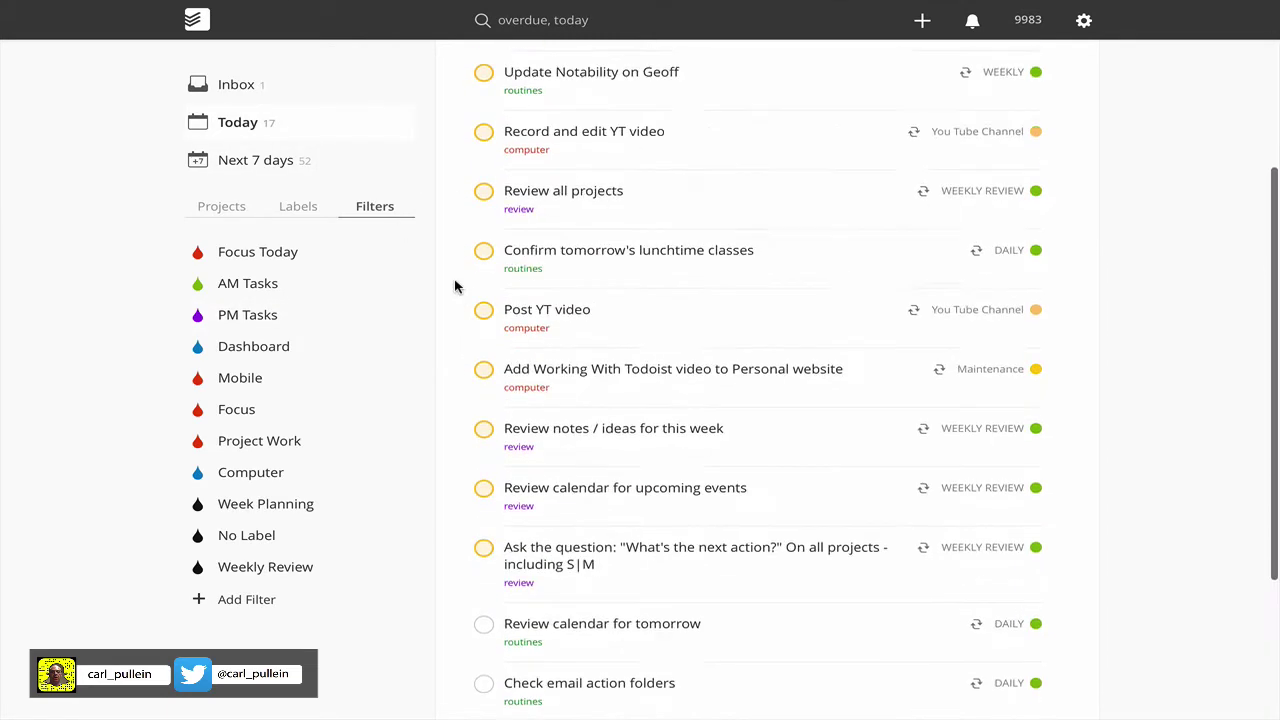
{"action": "left_click", "coordinate": [197, 22]}
{"action": "scroll", "coordinate": [466, 191], "scroll_direction": "down", "scroll_amount": 8}
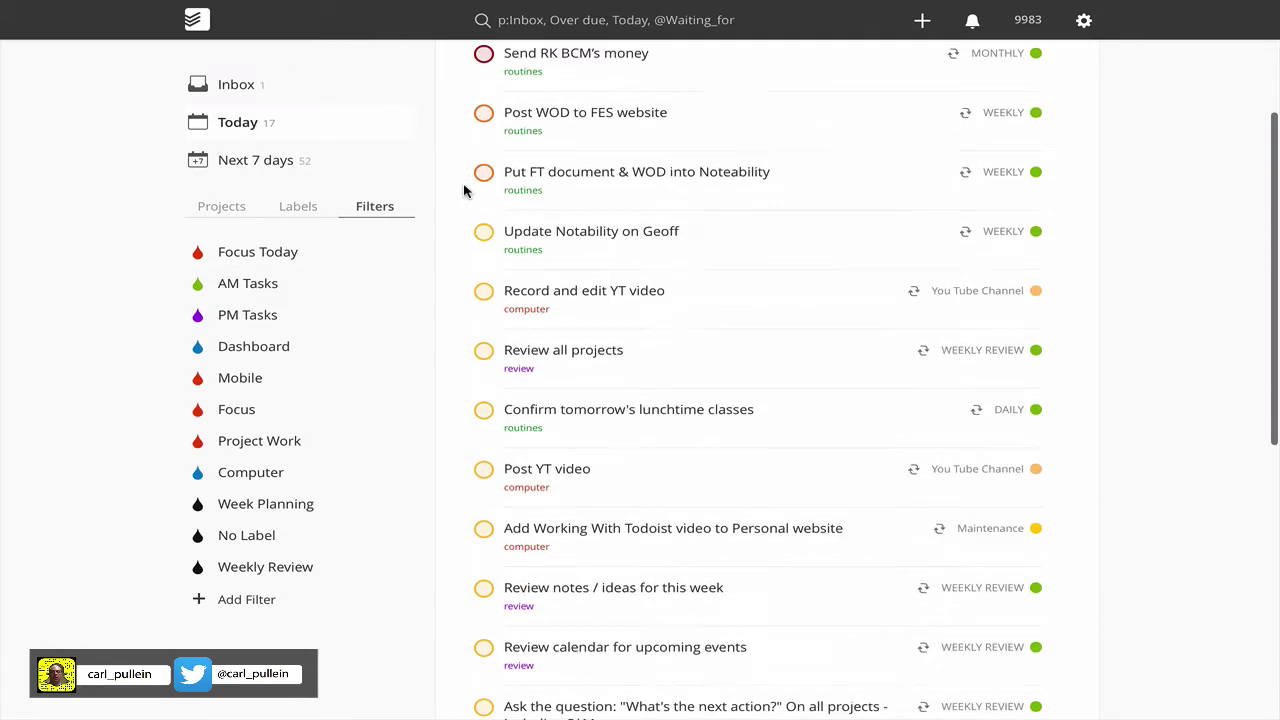
{"action": "scroll", "coordinate": [463, 191], "scroll_direction": "up", "scroll_amount": 8}
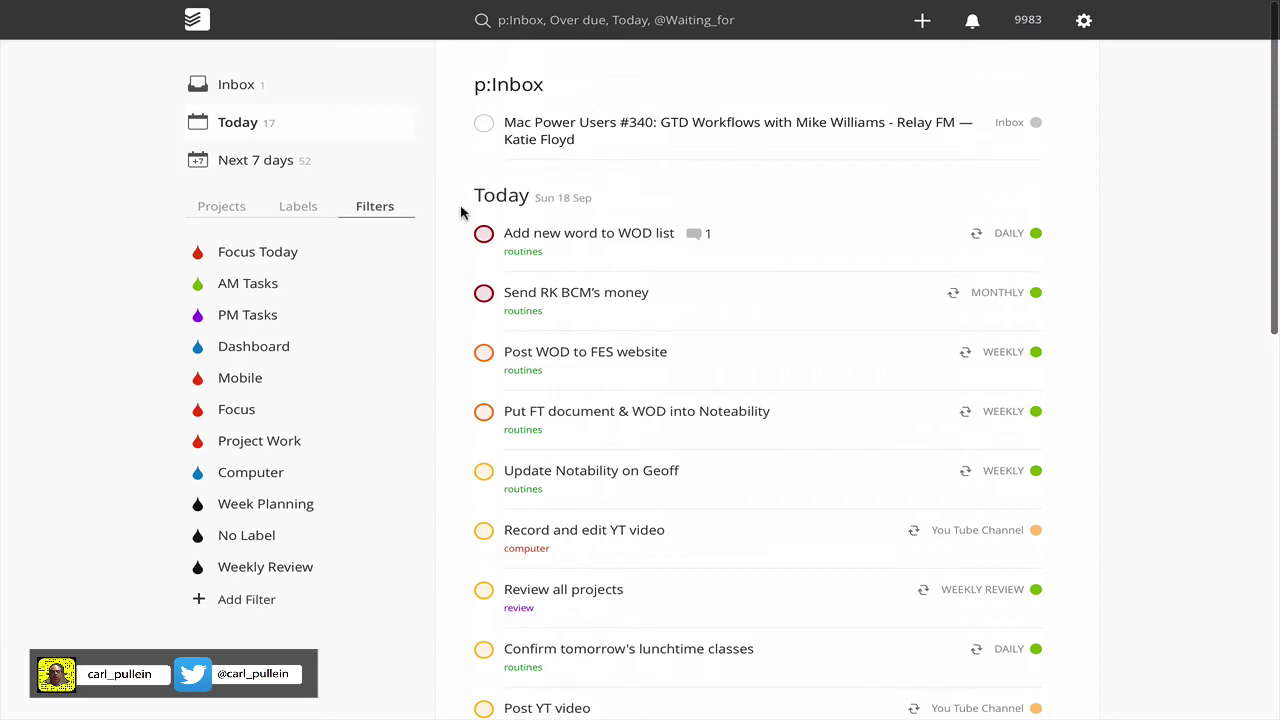
{"action": "scroll", "coordinate": [461, 212], "scroll_direction": "down", "scroll_amount": 8}
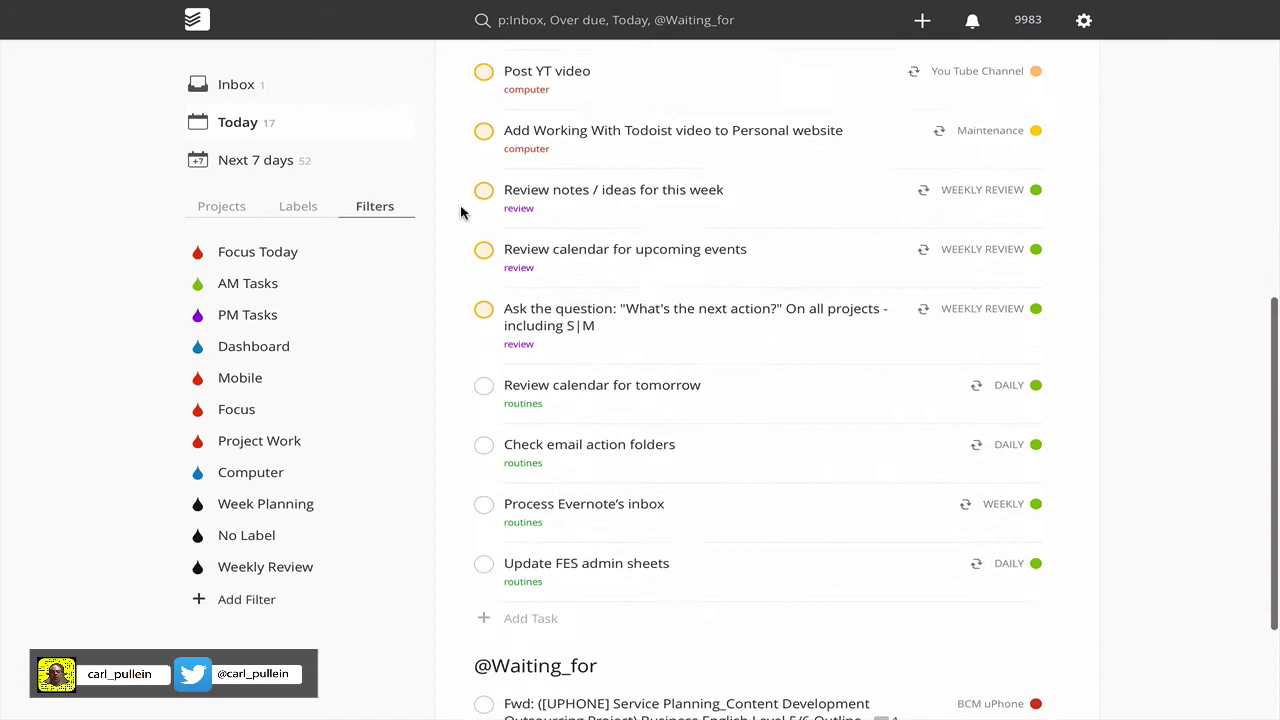
{"action": "scroll", "coordinate": [461, 212], "scroll_direction": "up", "scroll_amount": 8}
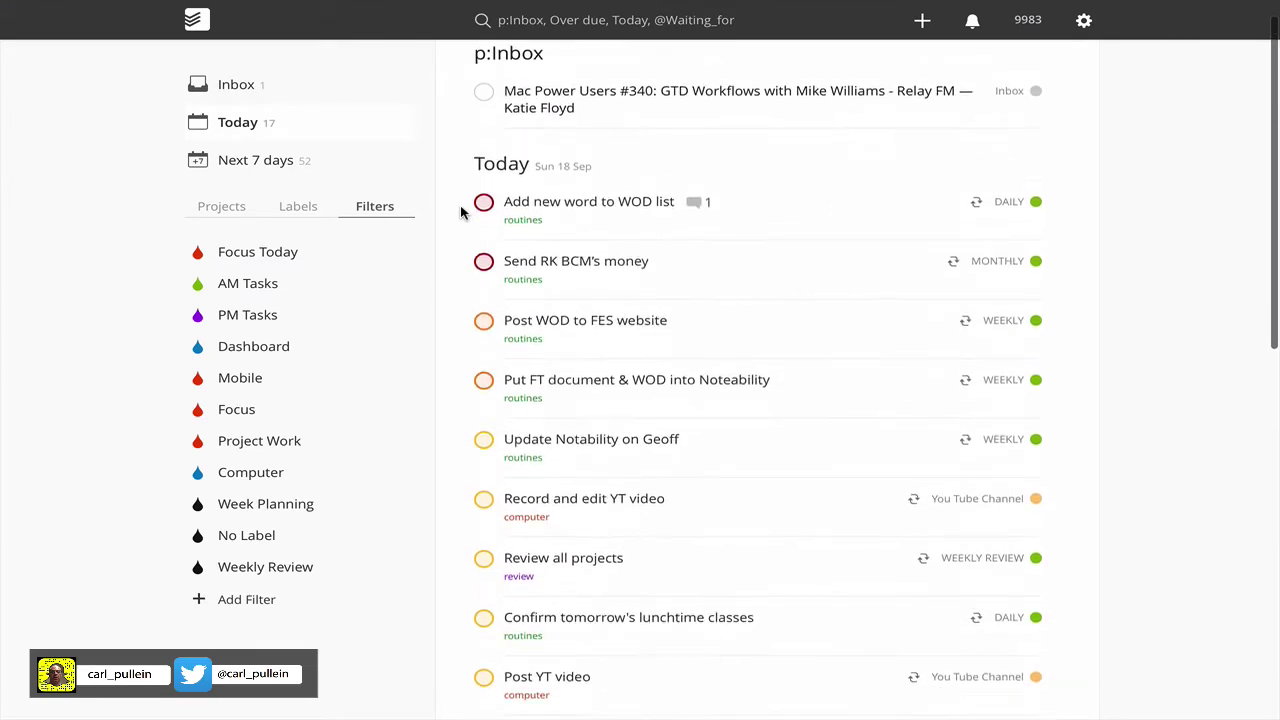
{"action": "scroll", "coordinate": [461, 212], "scroll_direction": "down", "scroll_amount": 8}
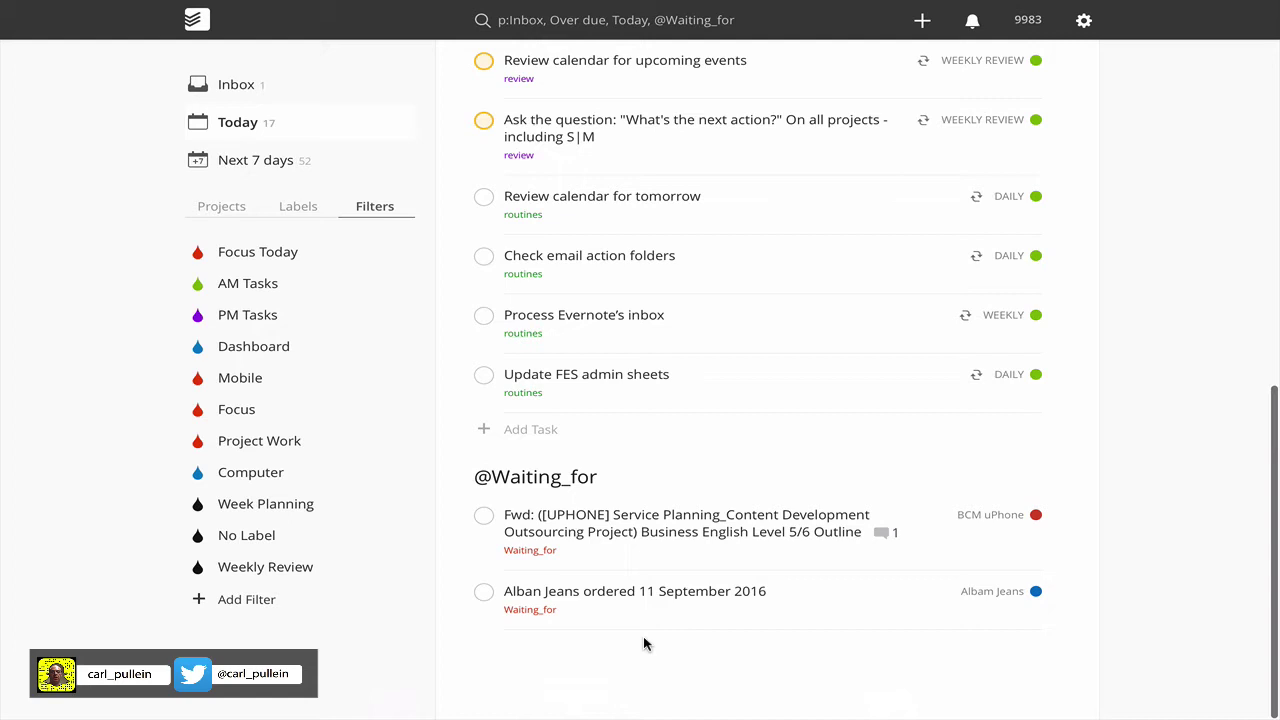
{"action": "scroll", "coordinate": [643, 636], "scroll_direction": "up", "scroll_amount": 10}
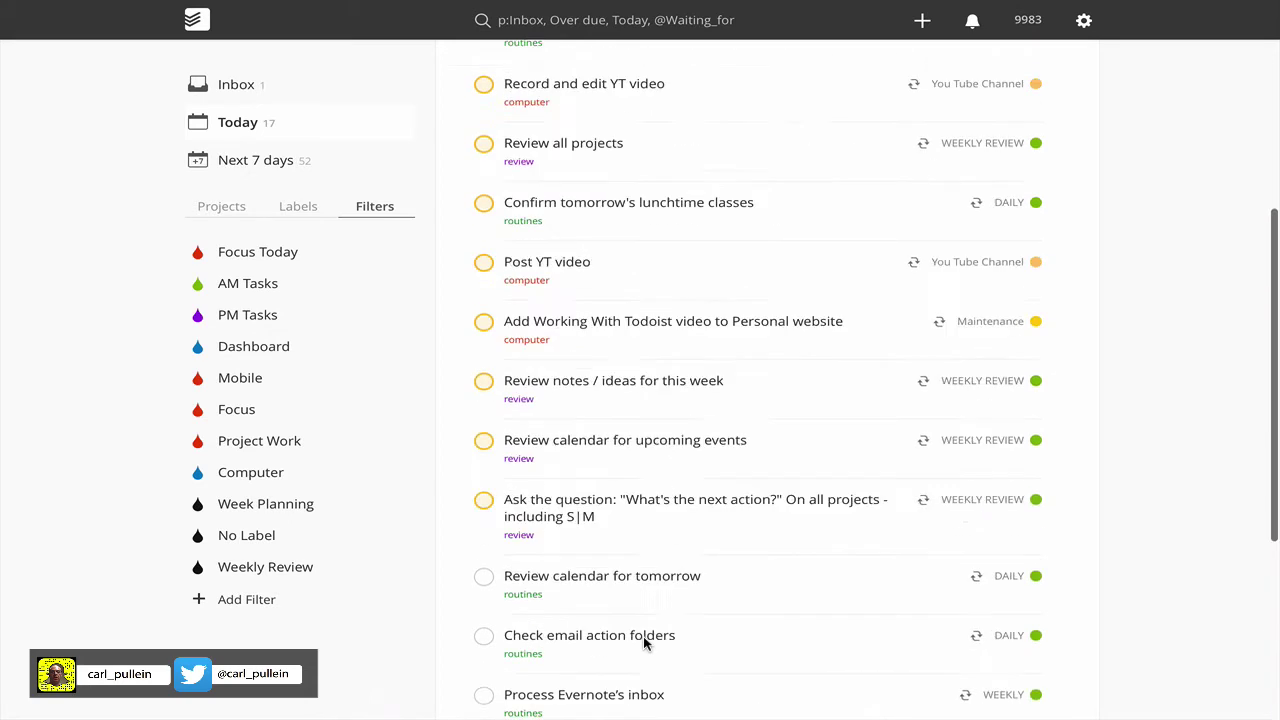
{"action": "scroll", "coordinate": [684, 393], "scroll_direction": "down", "scroll_amount": 5}
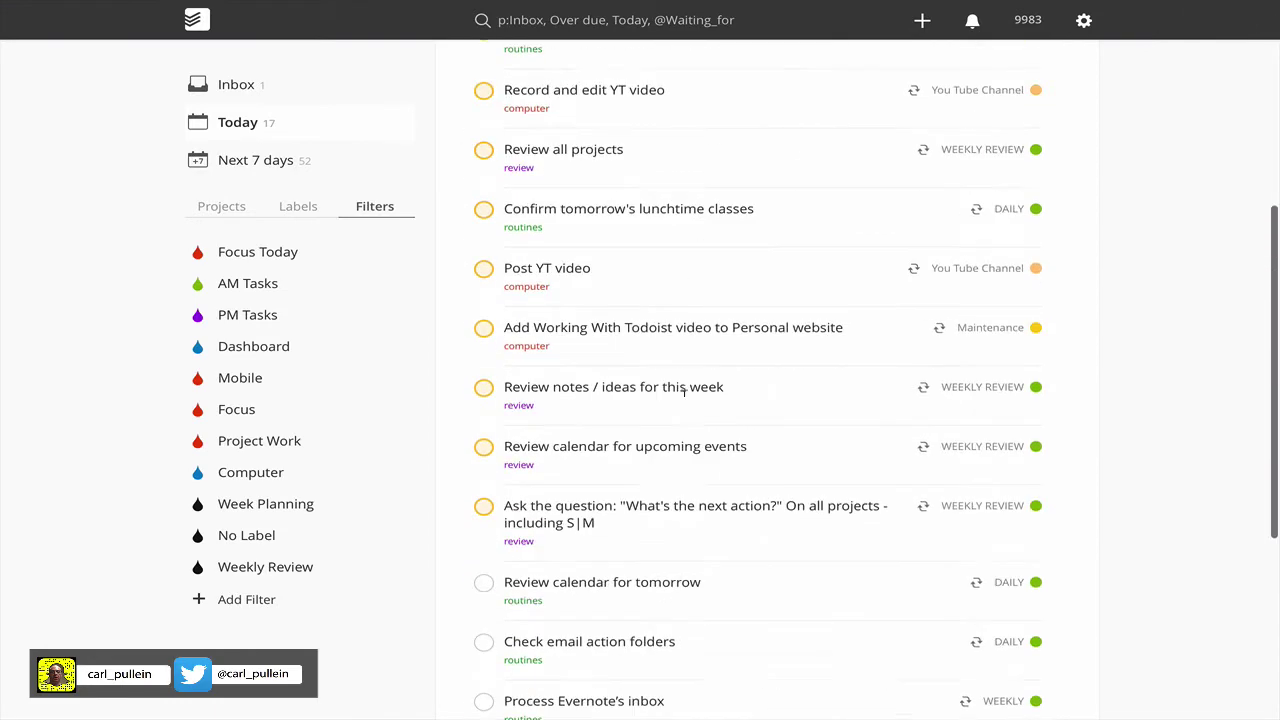
{"action": "scroll", "coordinate": [684, 393], "scroll_direction": "up", "scroll_amount": 5}
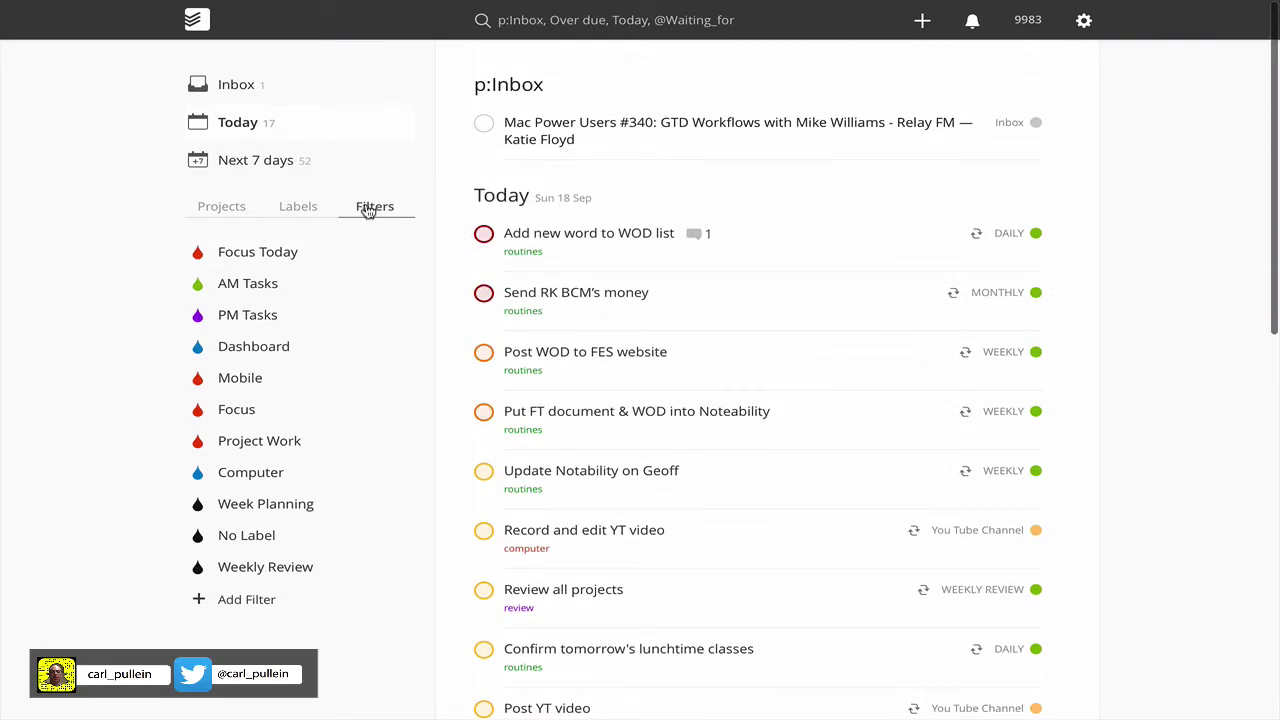
- Review the Dashboard filter, then reload the start page showing the p:Inbox item above Today
{"action": "left_click", "coordinate": [271, 356]}
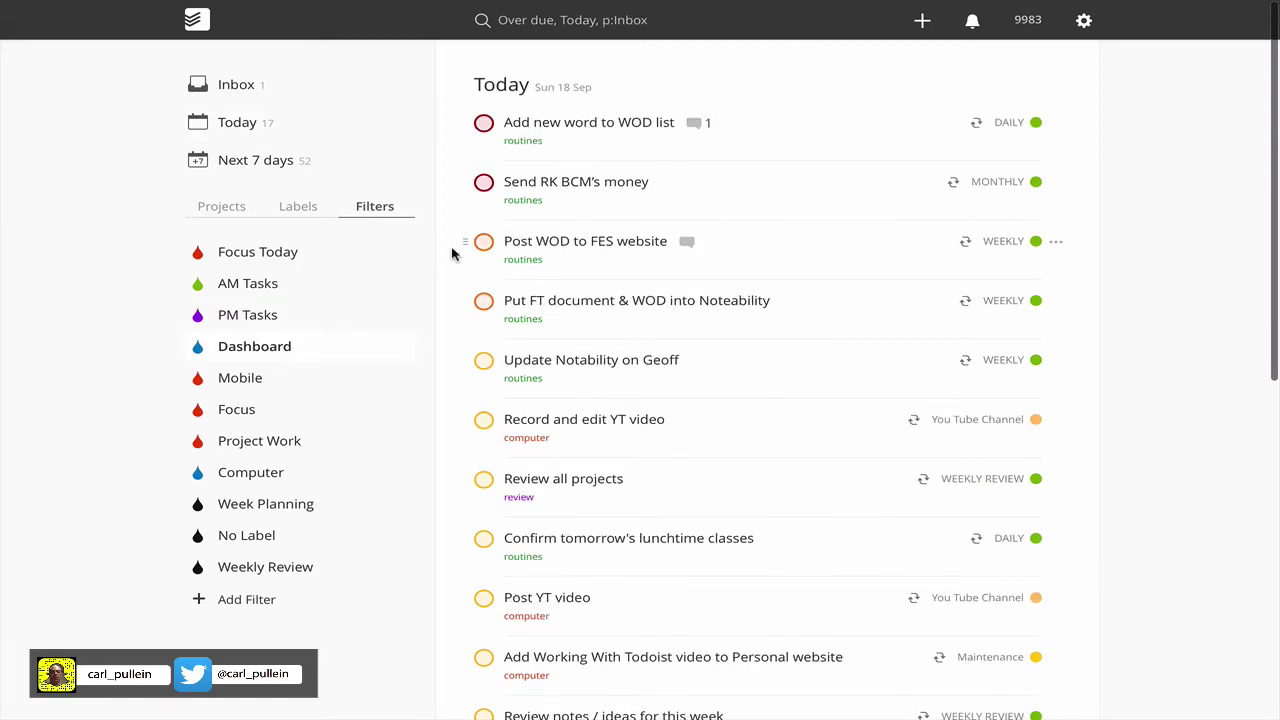
{"action": "scroll", "coordinate": [451, 250], "scroll_direction": "down", "scroll_amount": 6}
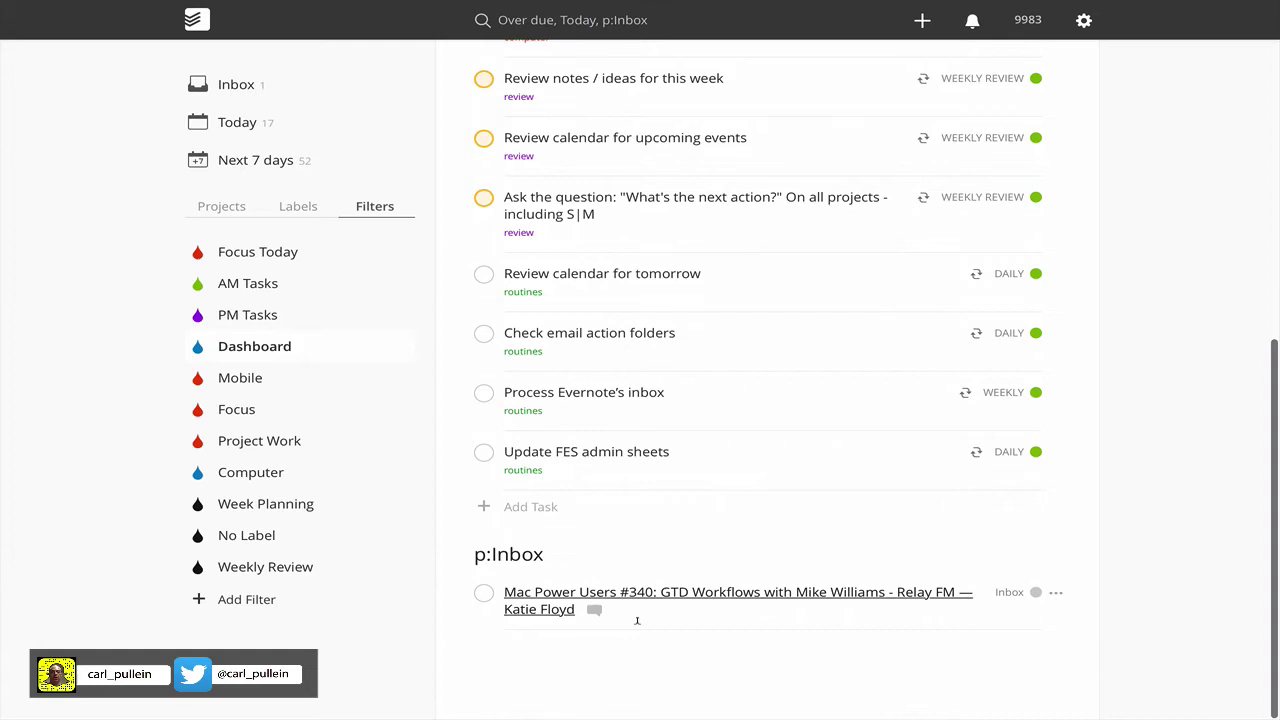
{"action": "scroll", "coordinate": [466, 349], "scroll_direction": "up", "scroll_amount": 6}
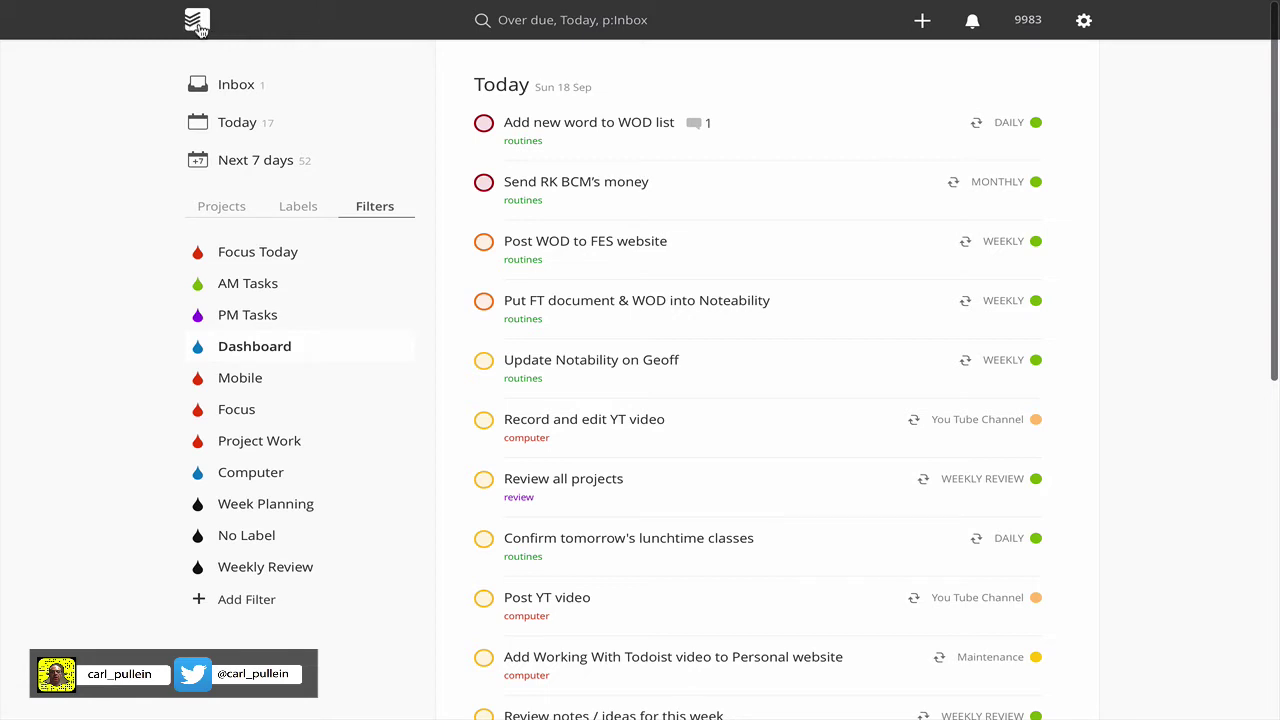
{"action": "left_click", "coordinate": [198, 27]}
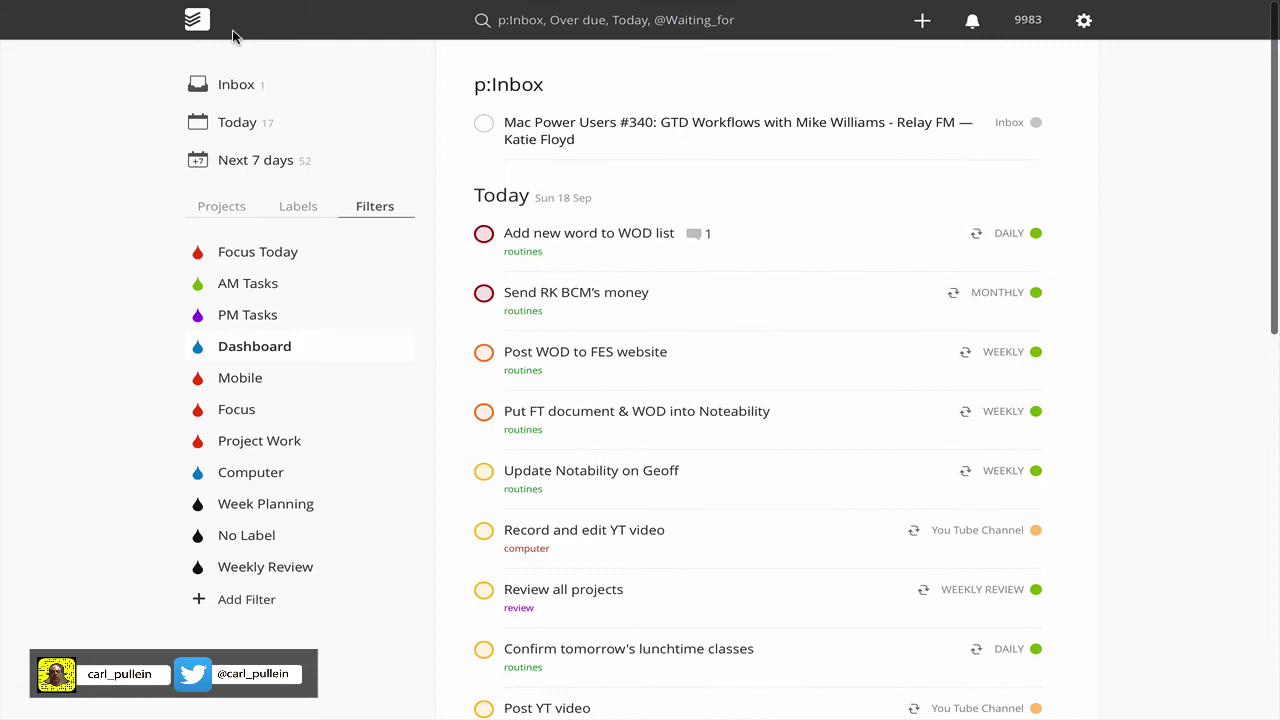
{"action": "left_click", "coordinate": [1084, 22]}
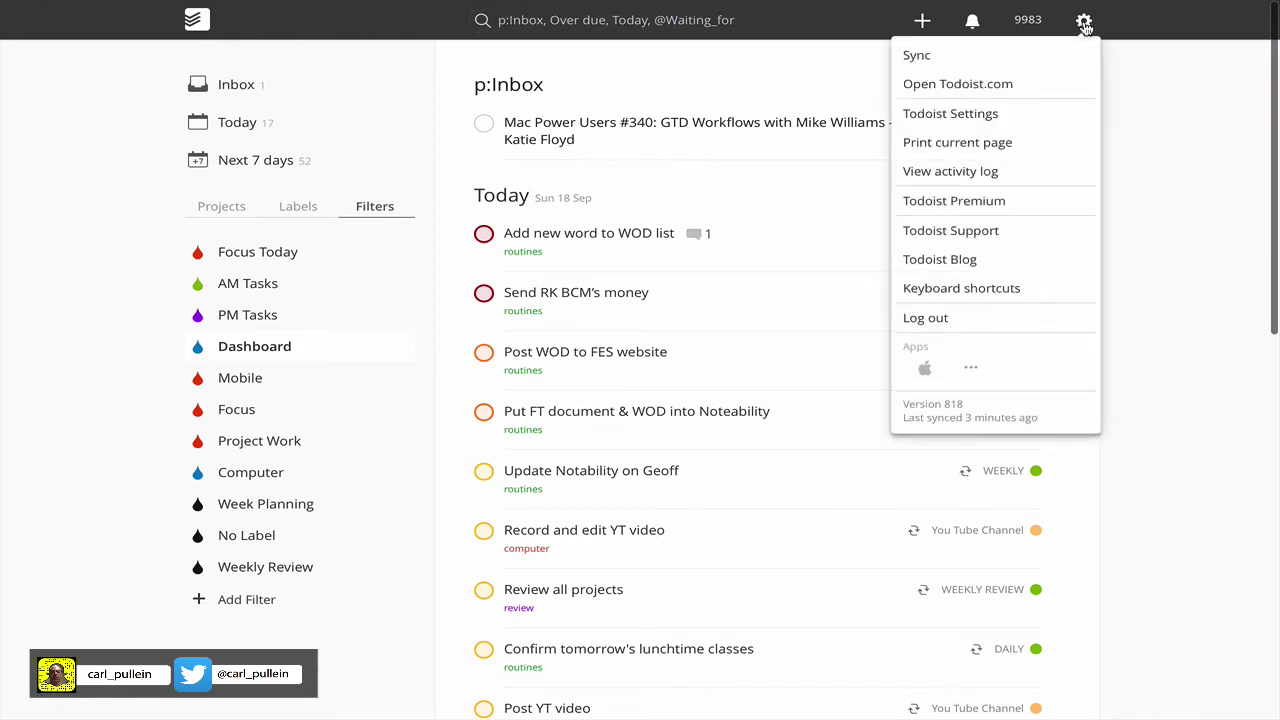
{"action": "left_click", "coordinate": [990, 116]}
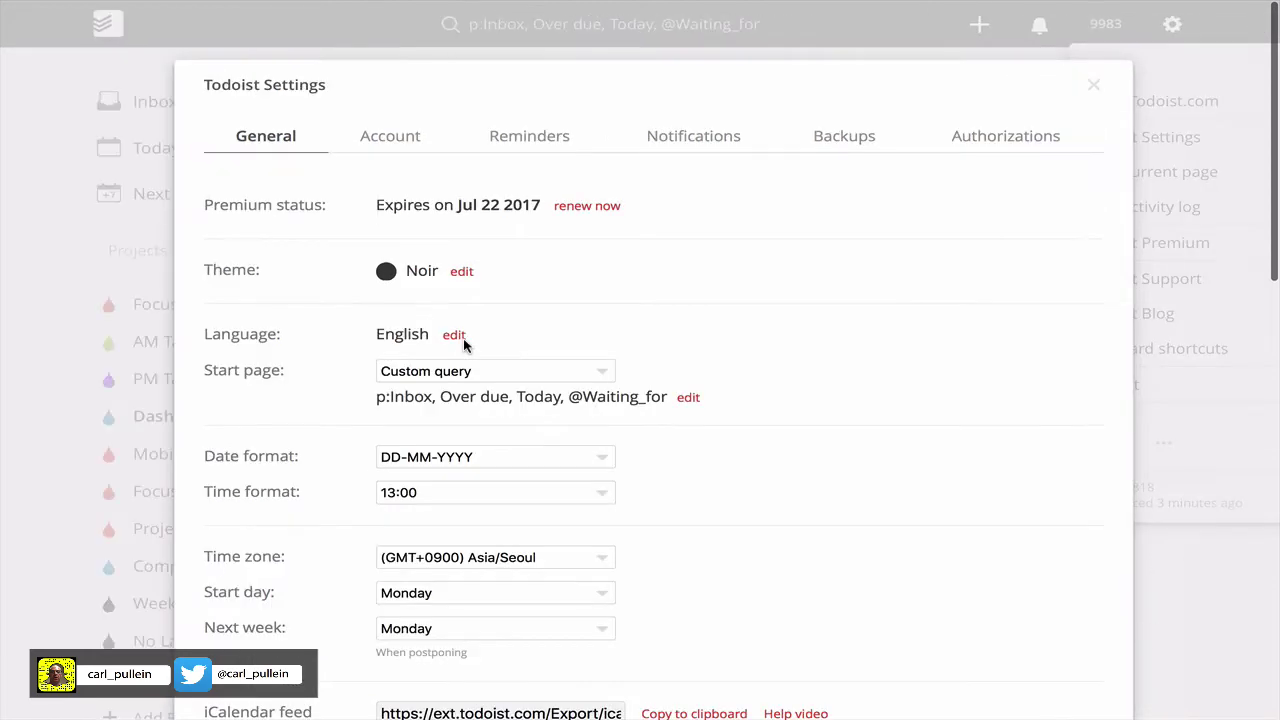
{"action": "scroll", "coordinate": [463, 345], "scroll_direction": "down", "scroll_amount": 1}
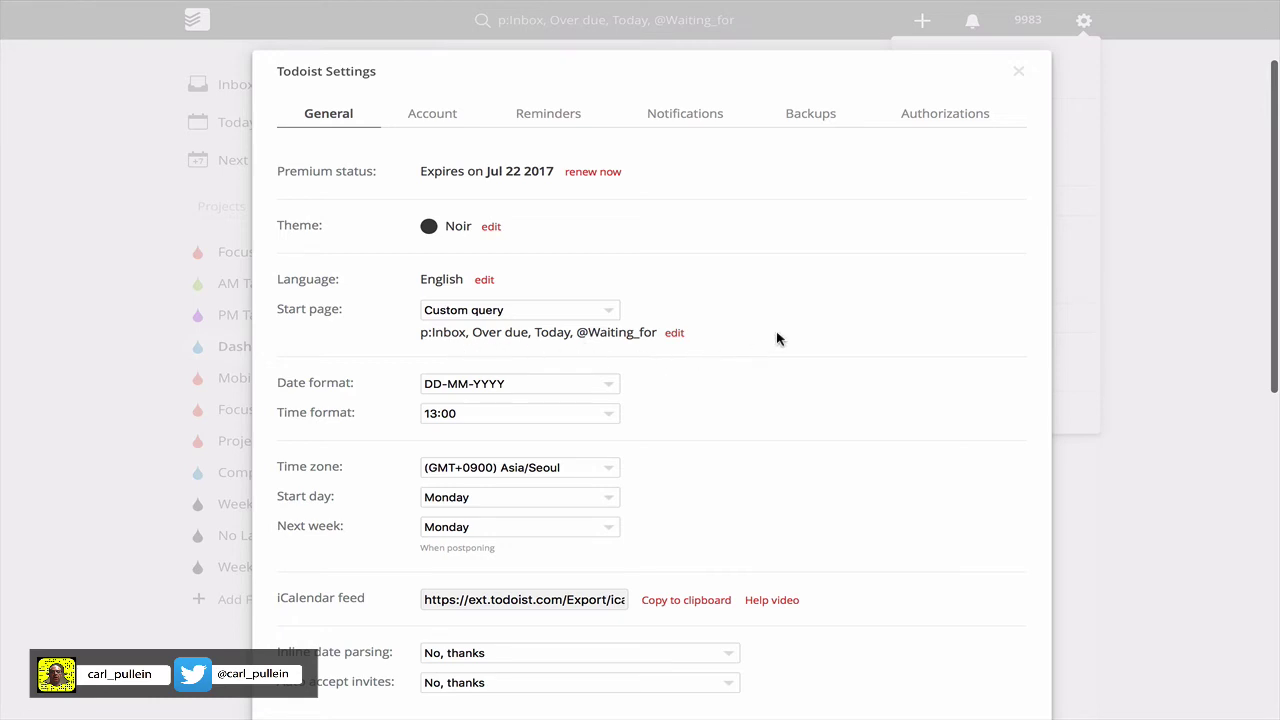
{"action": "left_click", "coordinate": [1021, 75]}
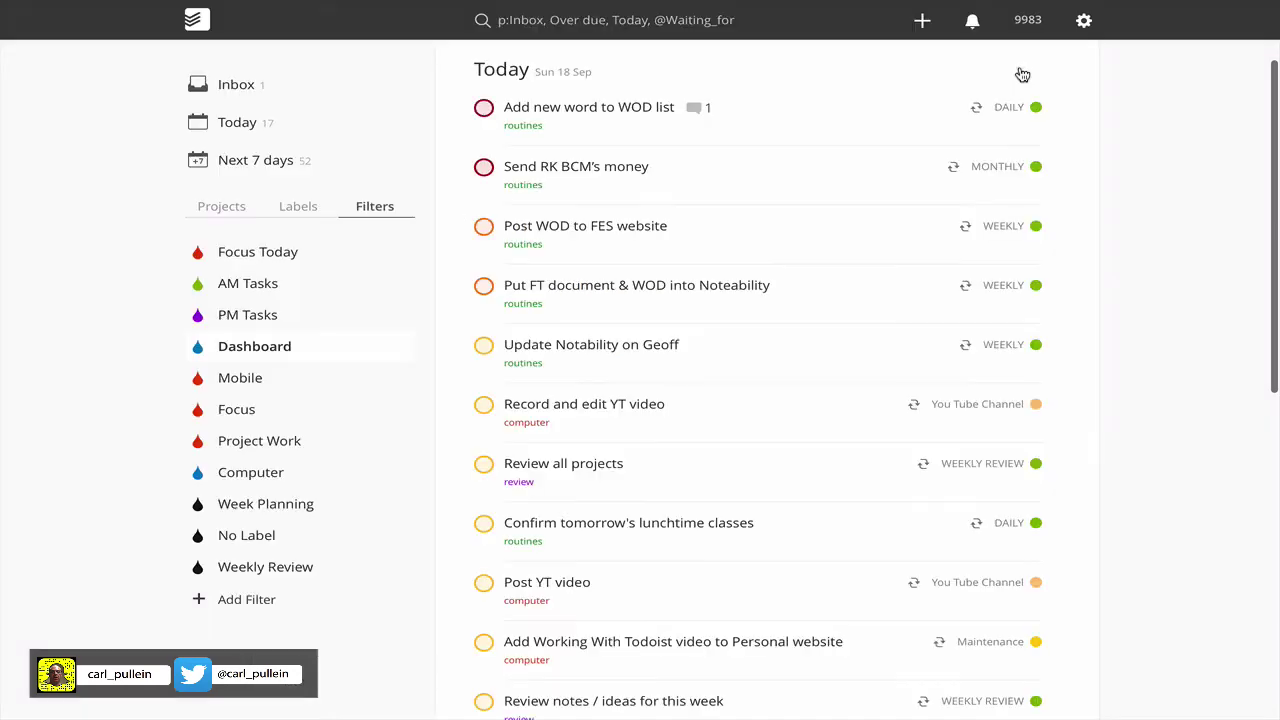
{"action": "scroll", "coordinate": [962, 303], "scroll_direction": "up", "scroll_amount": 2}
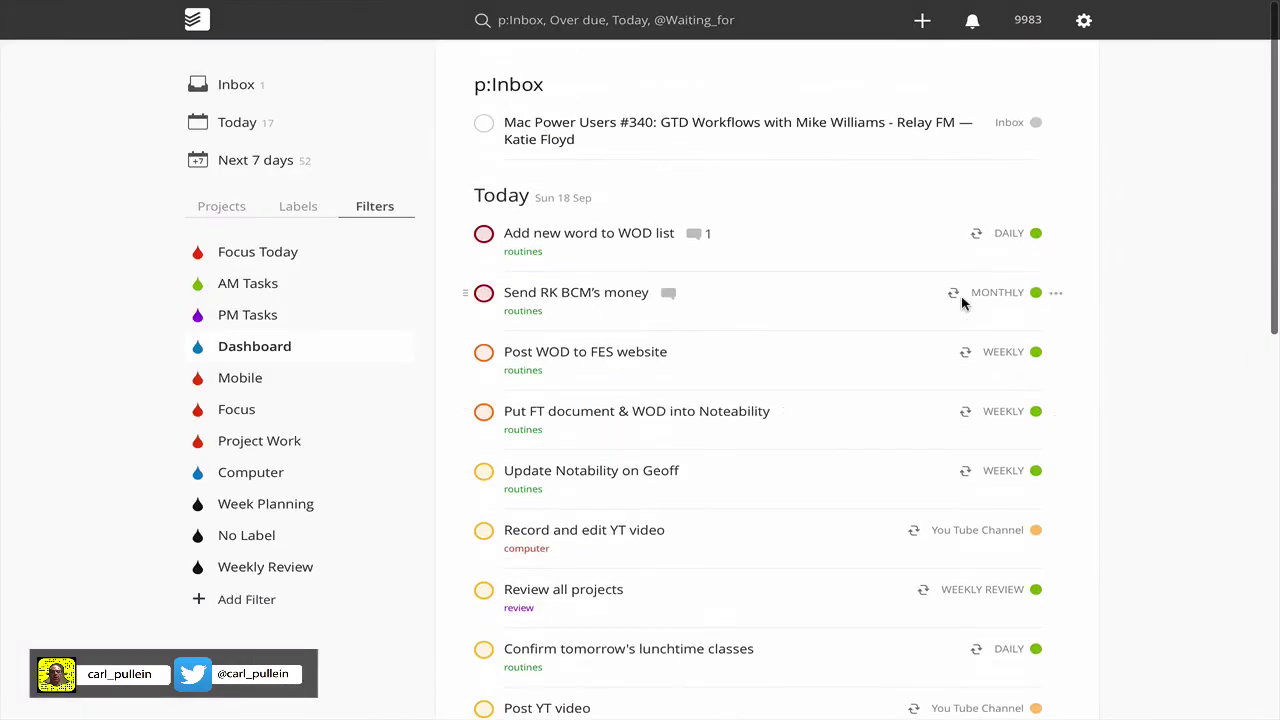
{"action": "scroll", "coordinate": [962, 303], "scroll_direction": "down", "scroll_amount": 8}
{"action": "scroll", "coordinate": [962, 303], "scroll_direction": "up", "scroll_amount": 8}
{"action": "scroll", "coordinate": [588, 297], "scroll_direction": "down", "scroll_amount": 5}
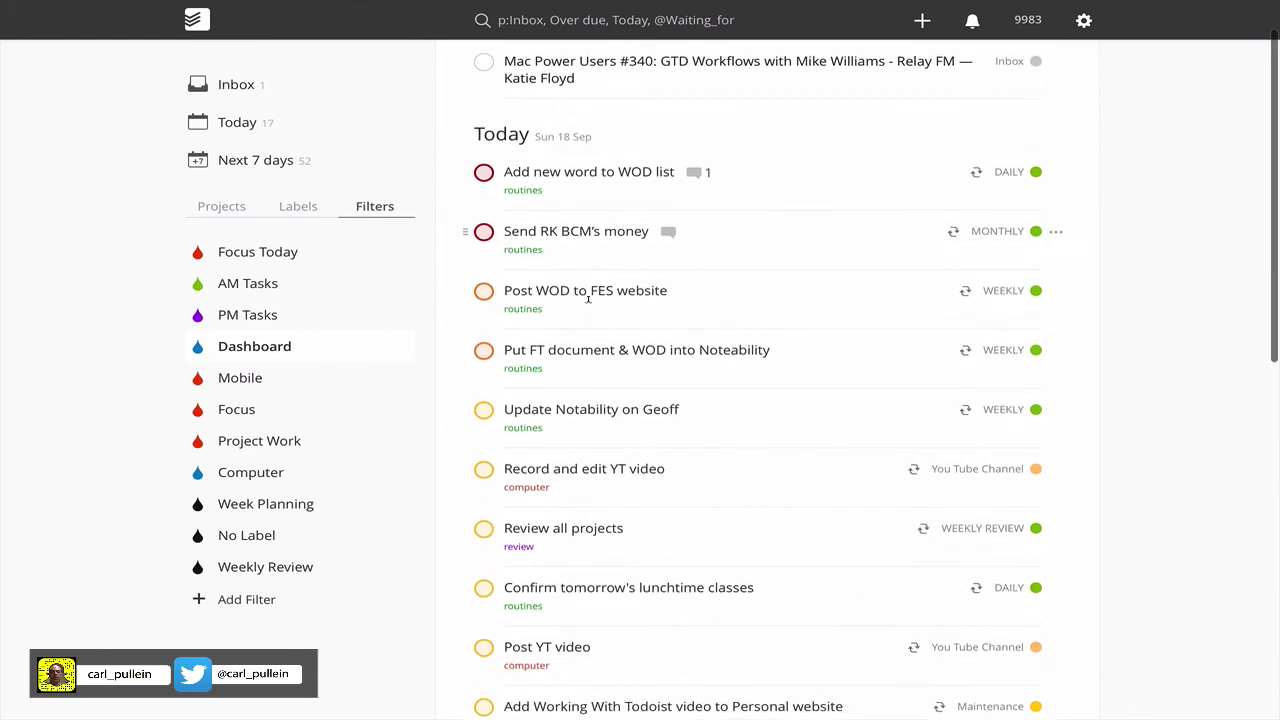
{"action": "scroll", "coordinate": [588, 300], "scroll_direction": "down", "scroll_amount": 3}
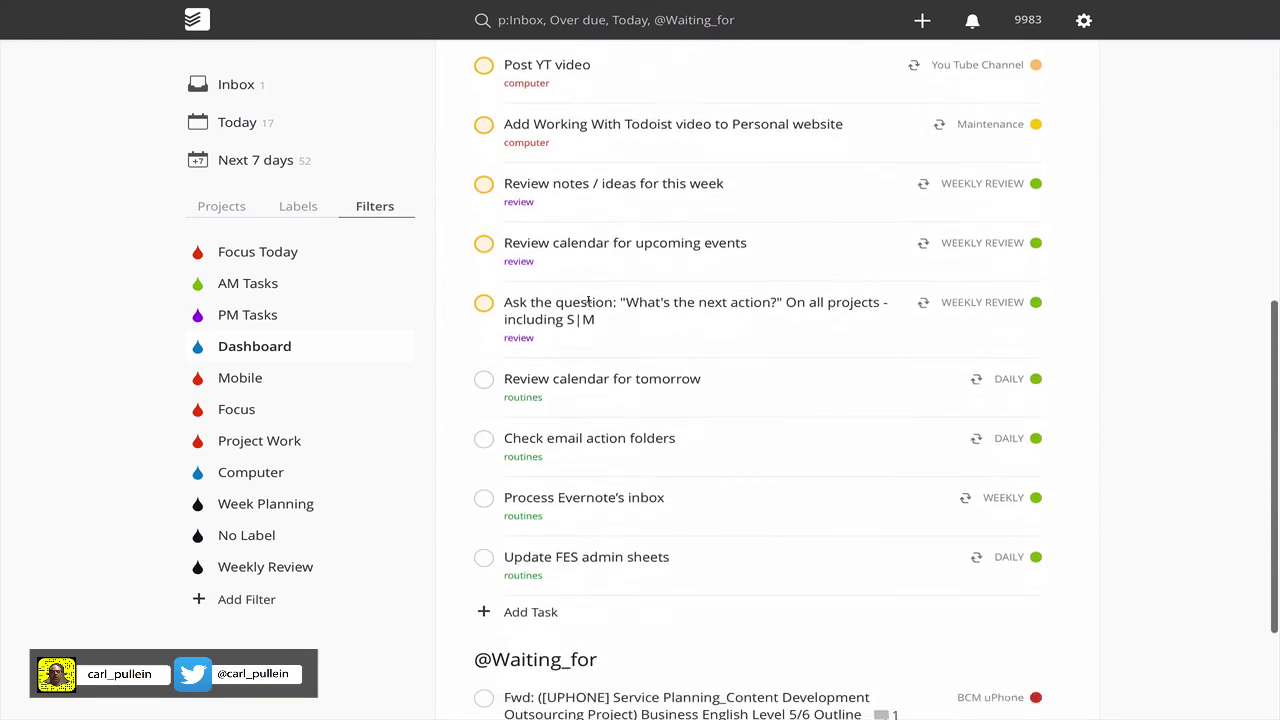
{"action": "scroll", "coordinate": [697, 627], "scroll_direction": "up", "scroll_amount": 8}
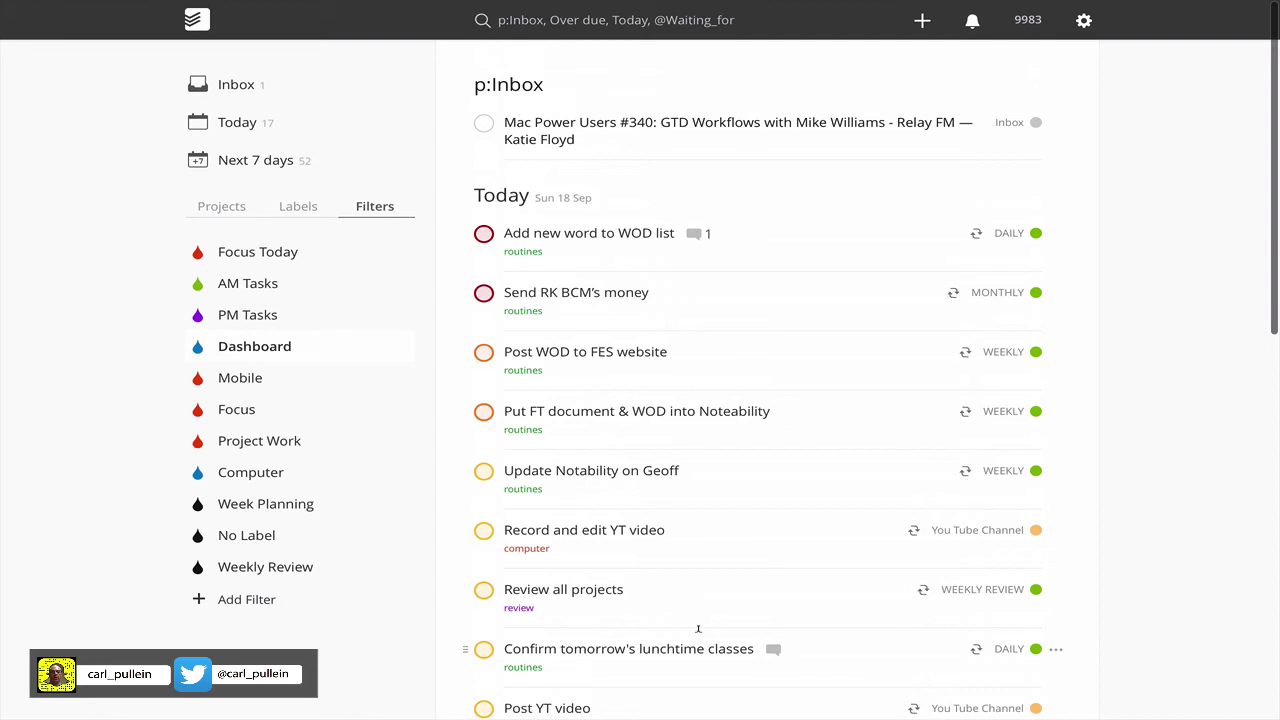
{"action": "scroll", "coordinate": [698, 629], "scroll_direction": "down", "scroll_amount": 3}
{"action": "scroll", "coordinate": [698, 629], "scroll_direction": "down", "scroll_amount": 10}
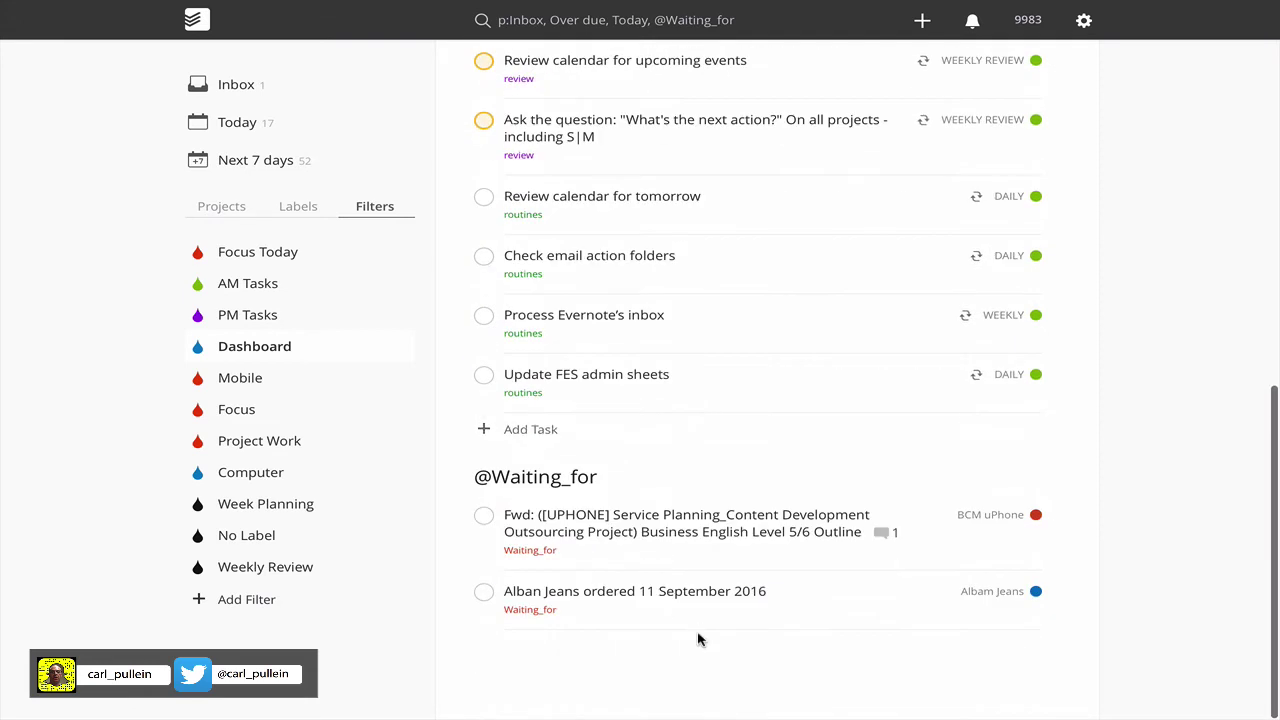
{"action": "scroll", "coordinate": [698, 629], "scroll_direction": "up", "scroll_amount": 12}
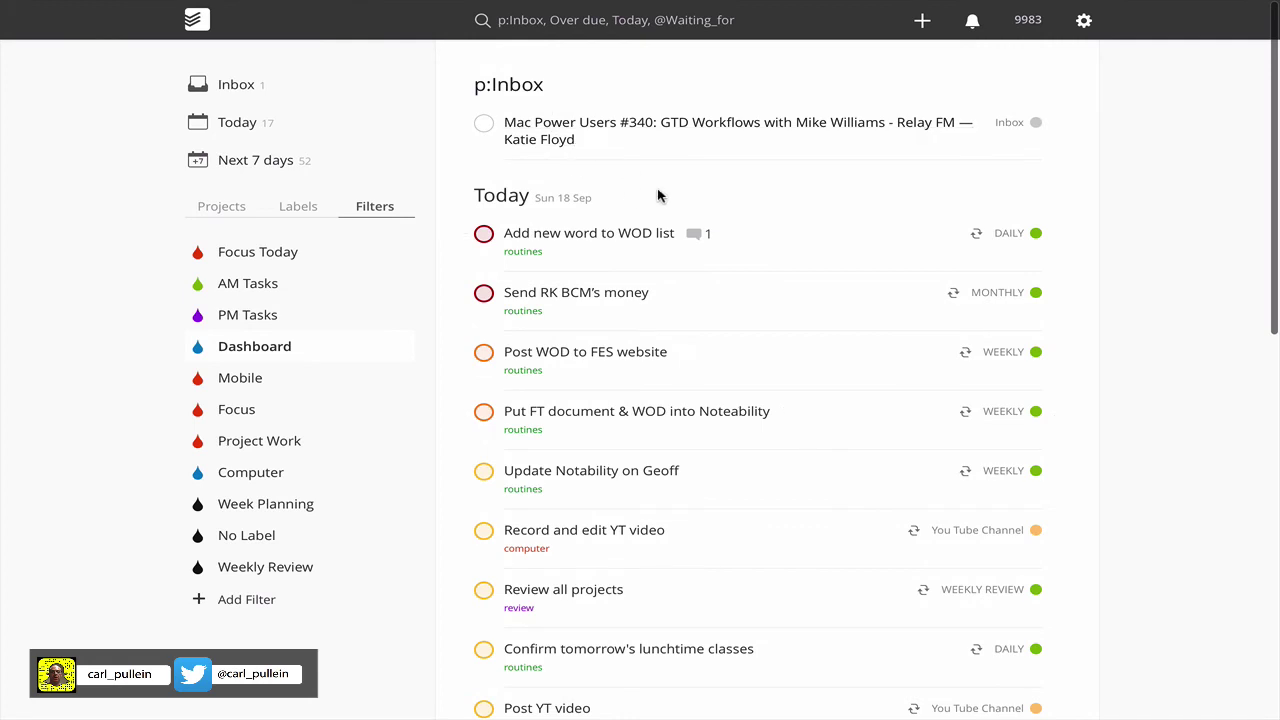
{"action": "scroll", "coordinate": [658, 195], "scroll_direction": "down", "scroll_amount": 10}
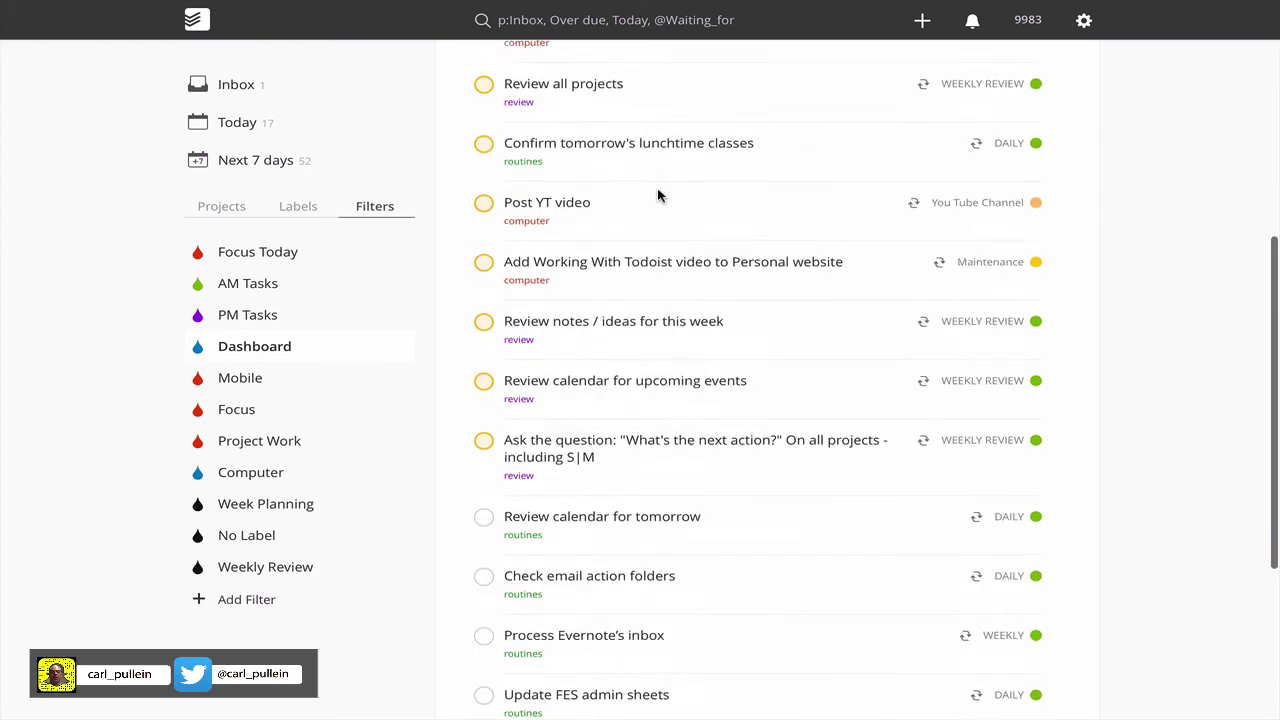
{"action": "scroll", "coordinate": [658, 195], "scroll_direction": "up", "scroll_amount": 10}
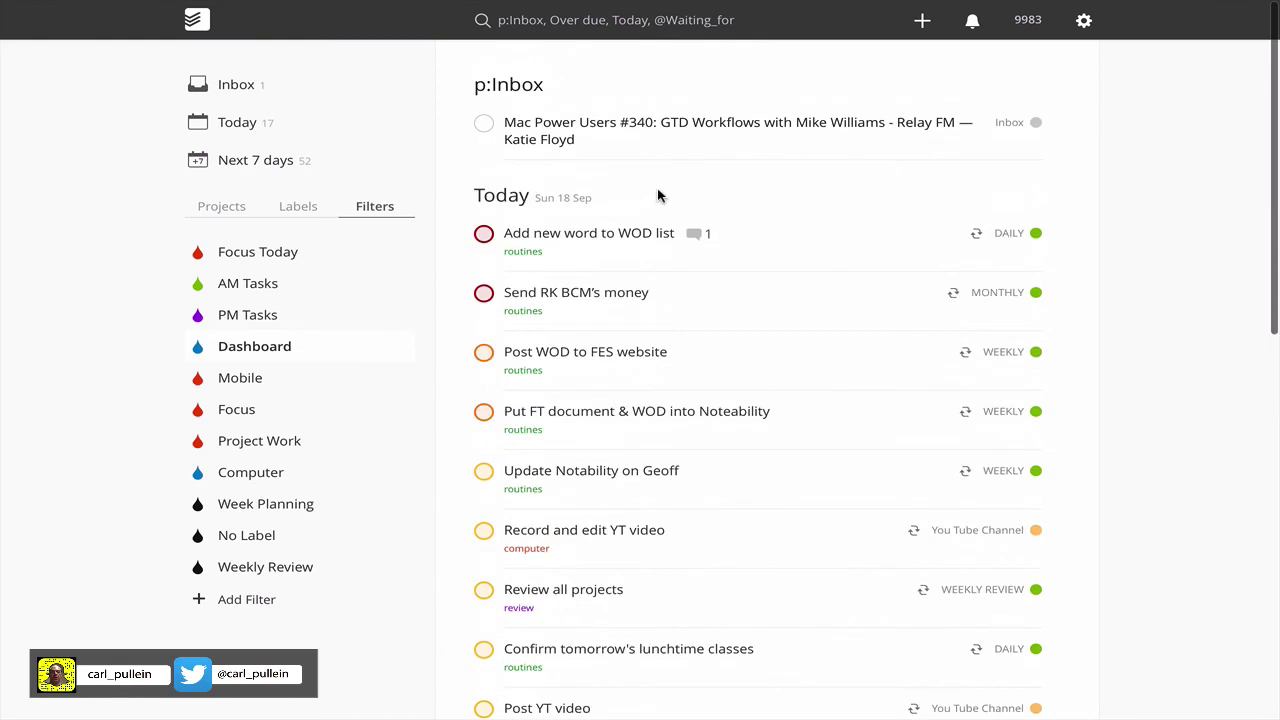
- Reopen Todoist Settings and keep Custom query selected as the start page
{"action": "left_click", "coordinate": [1084, 22]}
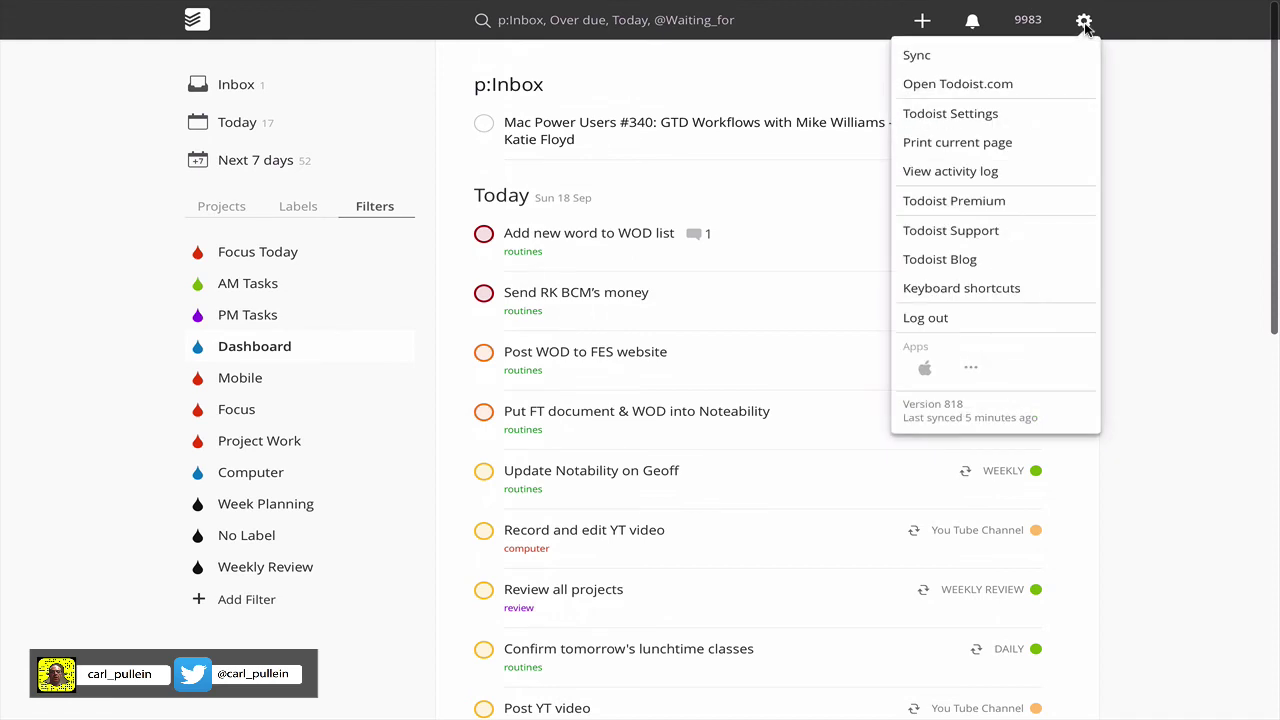
{"action": "left_click", "coordinate": [1020, 124]}
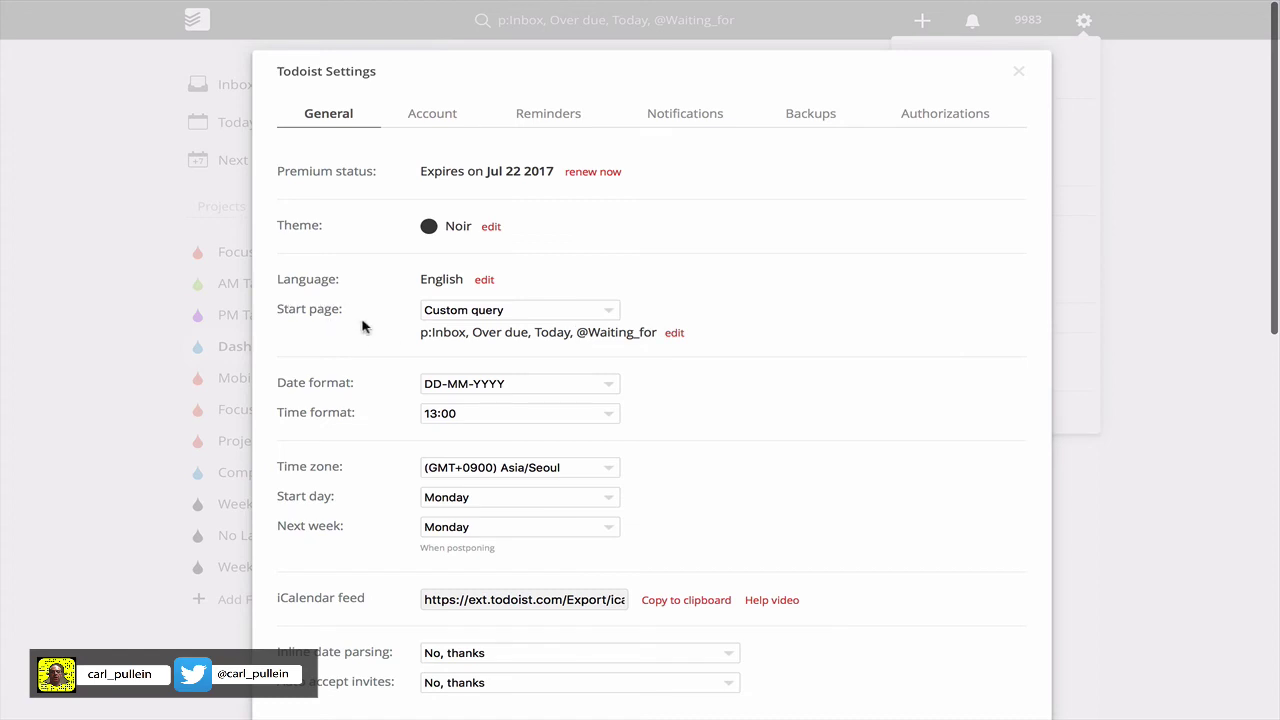
{"action": "left_click", "coordinate": [612, 313]}
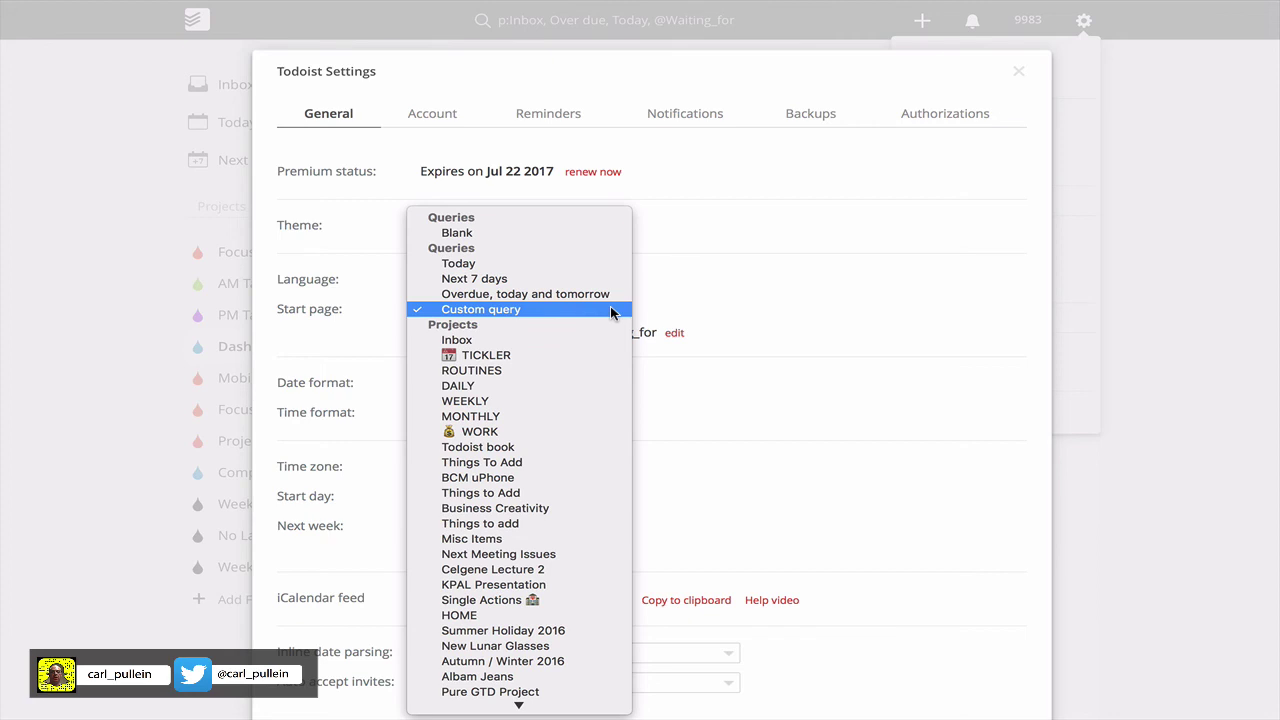
{"action": "left_click", "coordinate": [611, 310]}
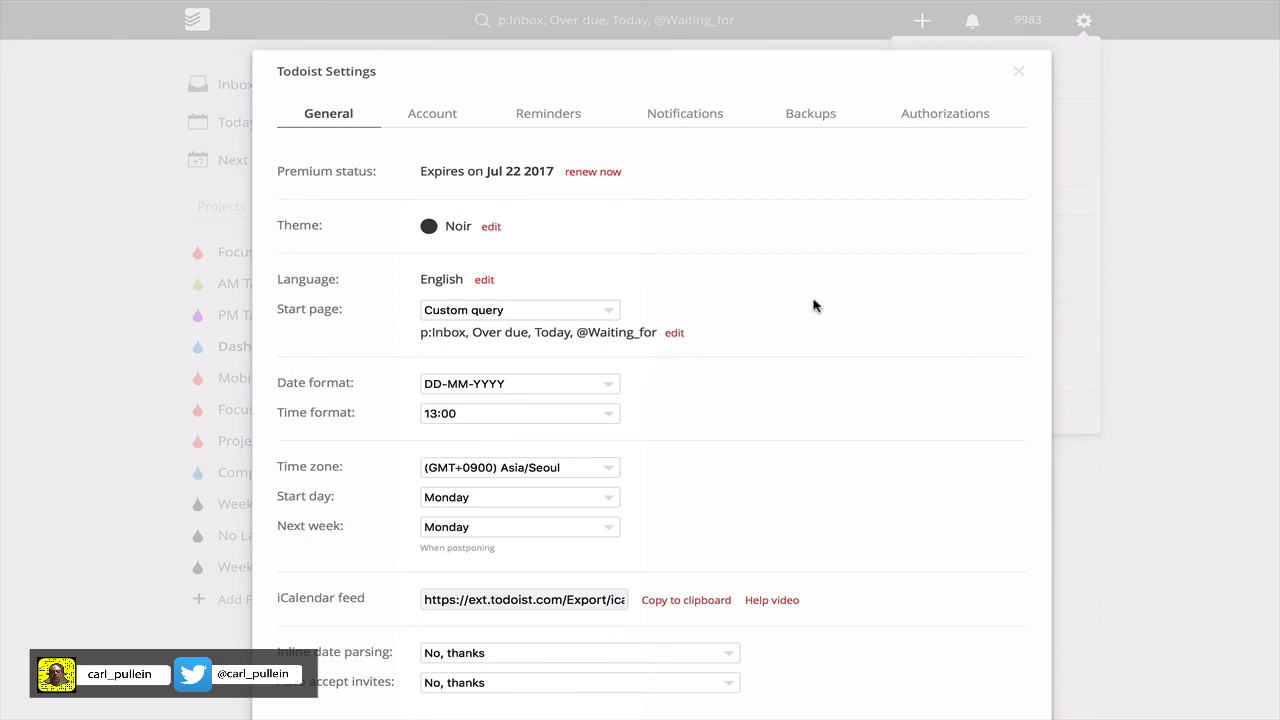
- Close Todoist Settings to return to the p:Inbox and Today dashboard
{"action": "left_click", "coordinate": [1019, 74]}
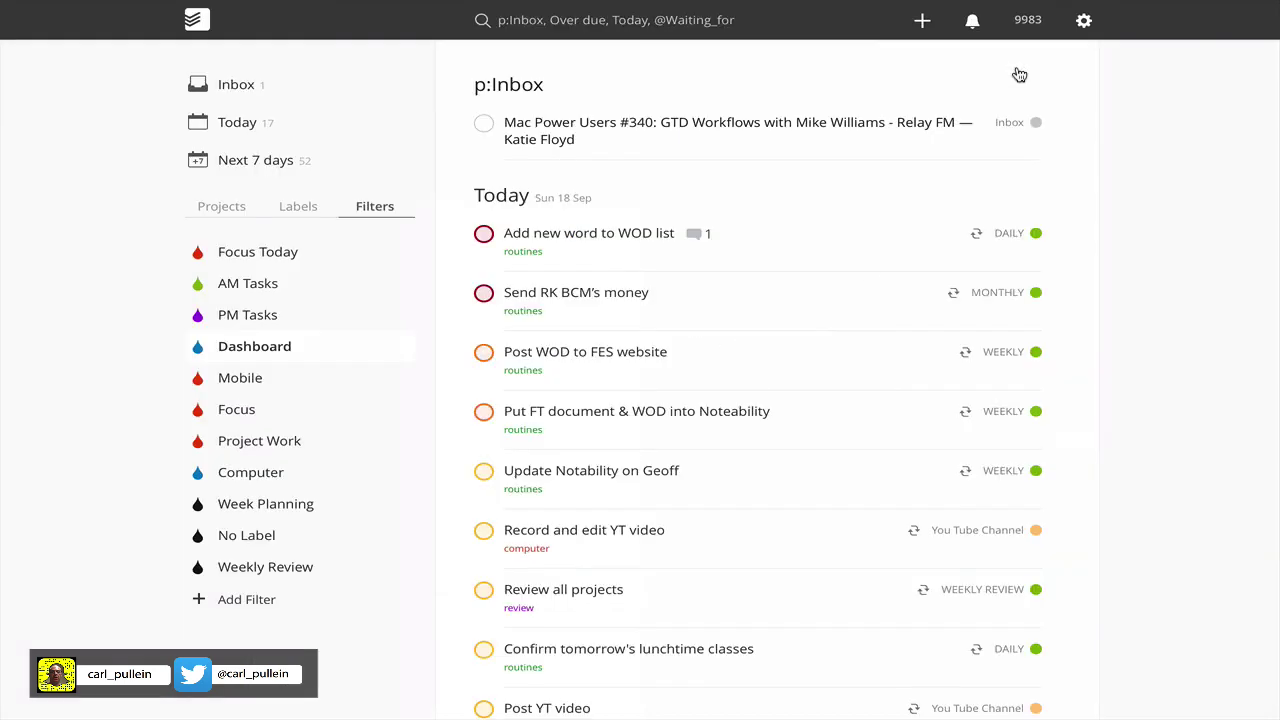